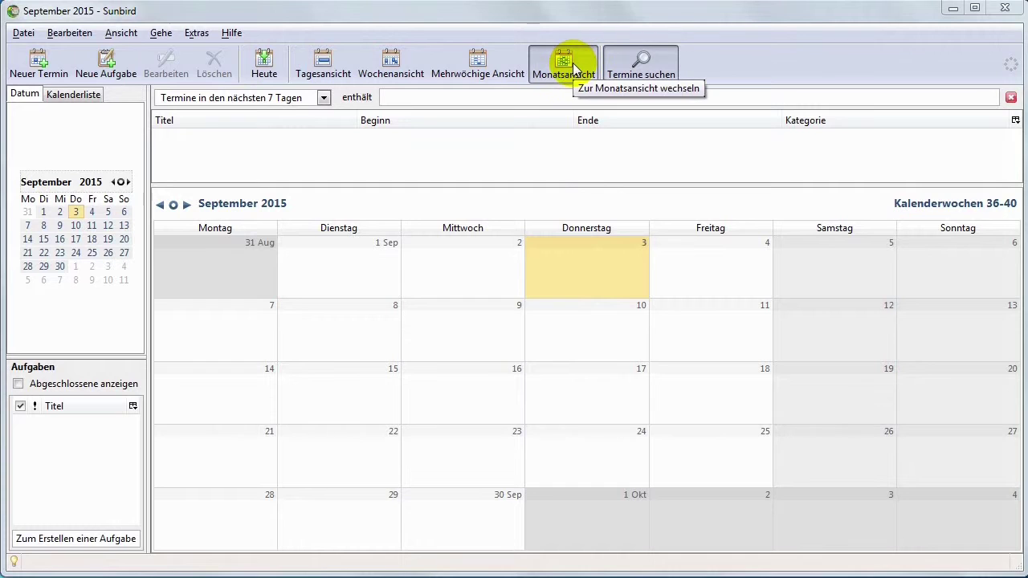
# Look at the calendar in the multi-week, week and day views, and return to the month view
pyautogui.click(478, 66)
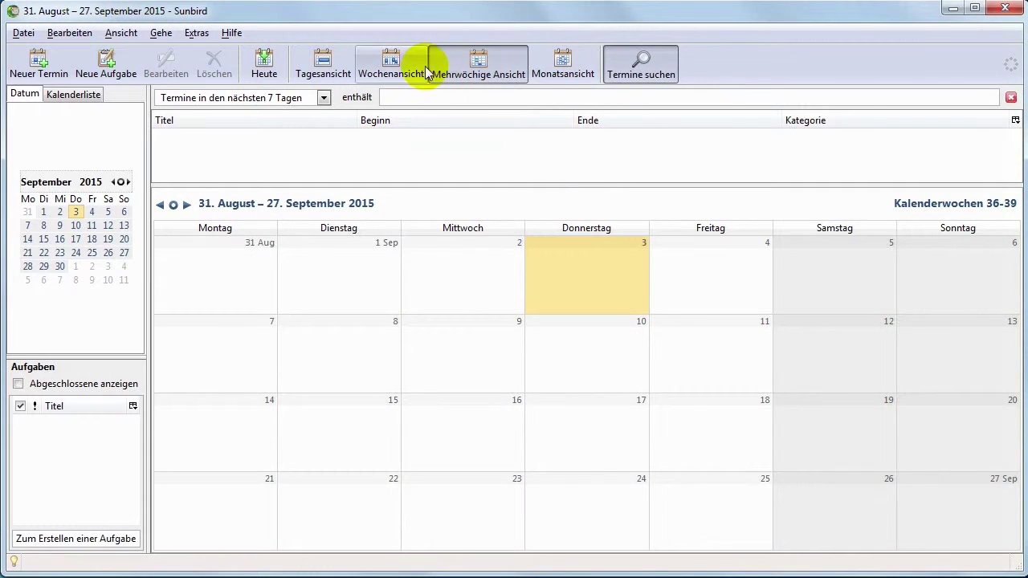
pyautogui.click(391, 66)
pyautogui.click(329, 66)
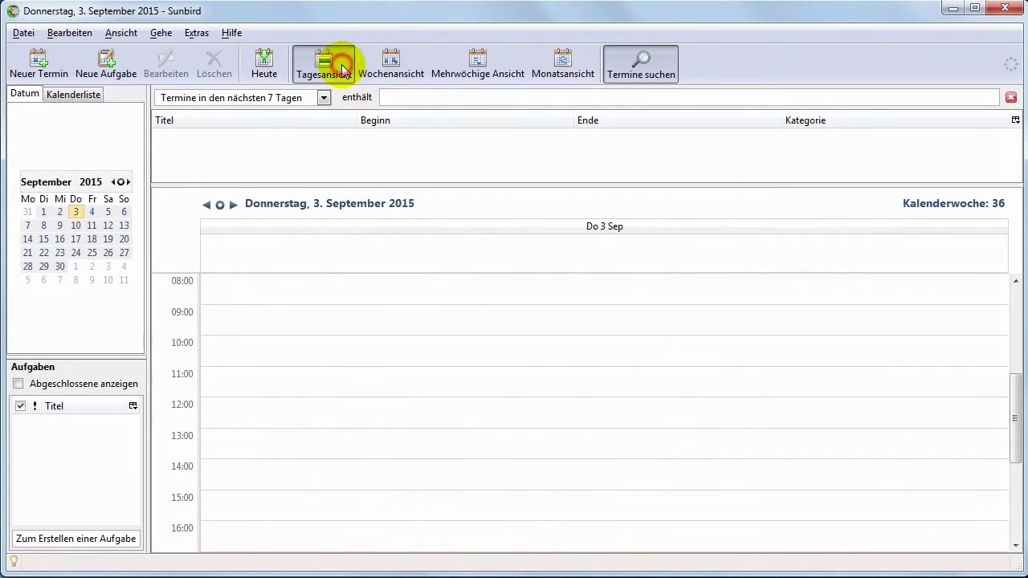
pyautogui.click(554, 65)
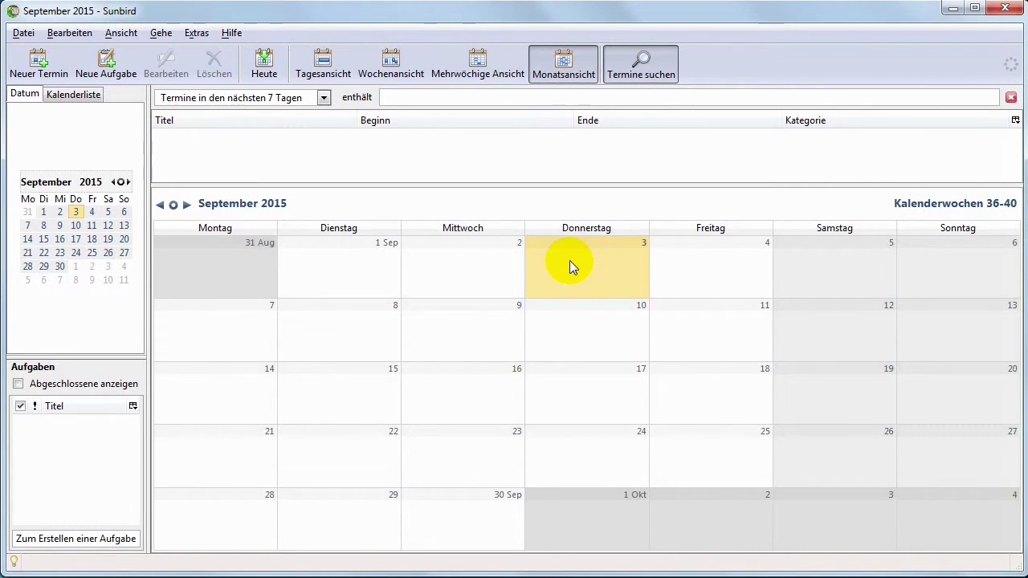
# Create a new appointment on 3 September 2015 titled "Wirtschaft" with the location "Computerraum"
pyautogui.doubleClick(569, 260)
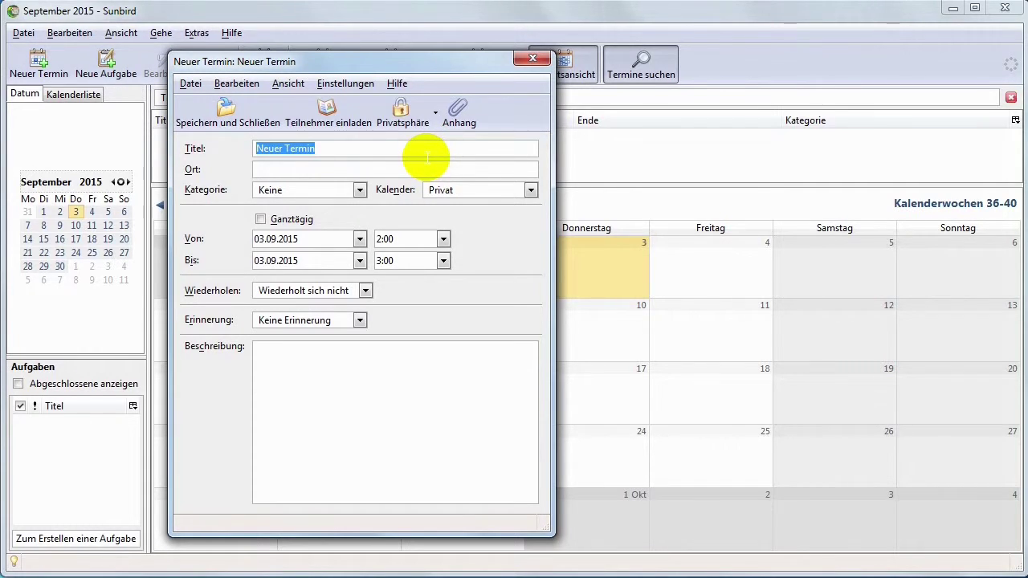
pyautogui.write('Wirt')
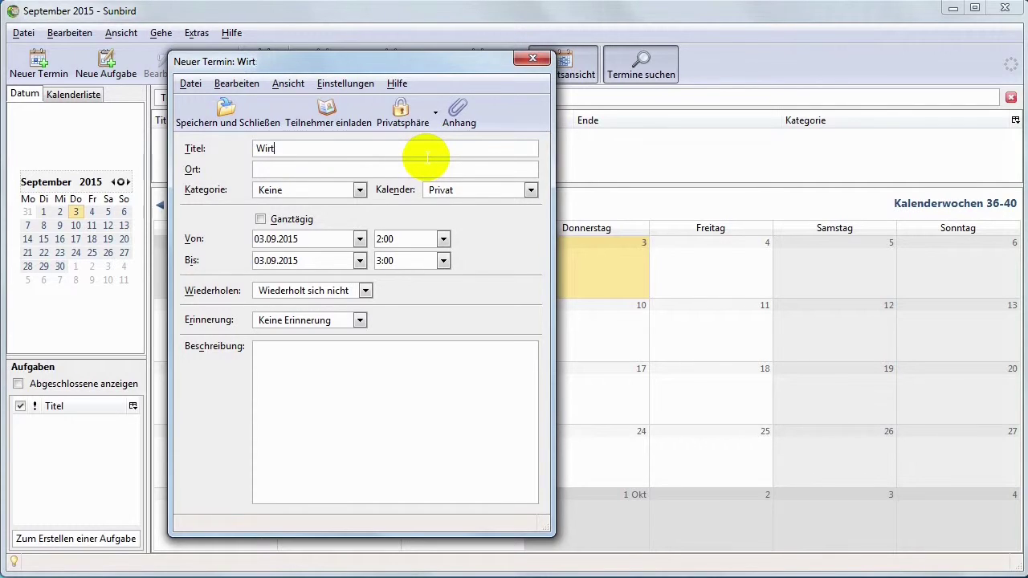
pyautogui.write('schaft')
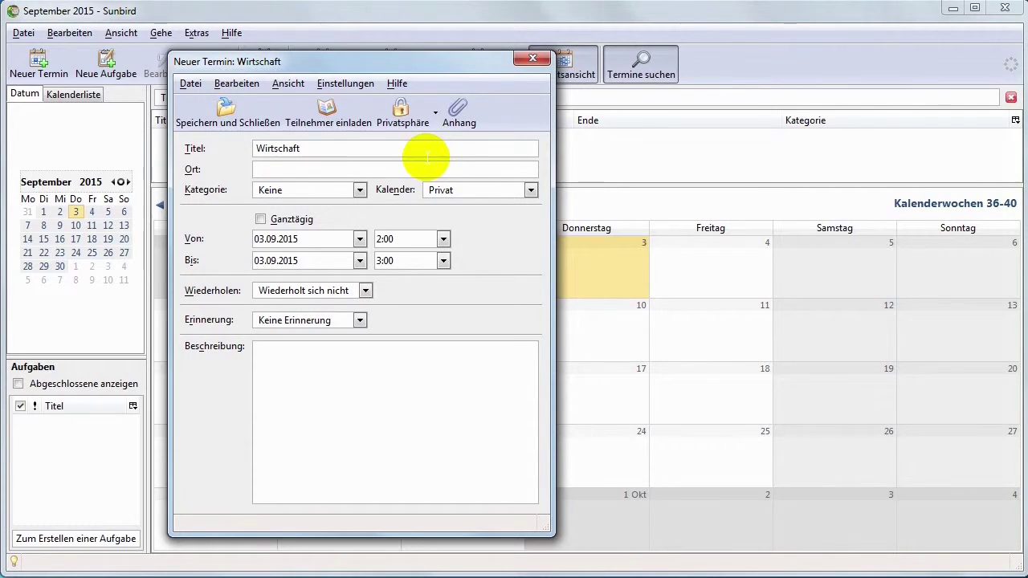
pyautogui.click(390, 170)
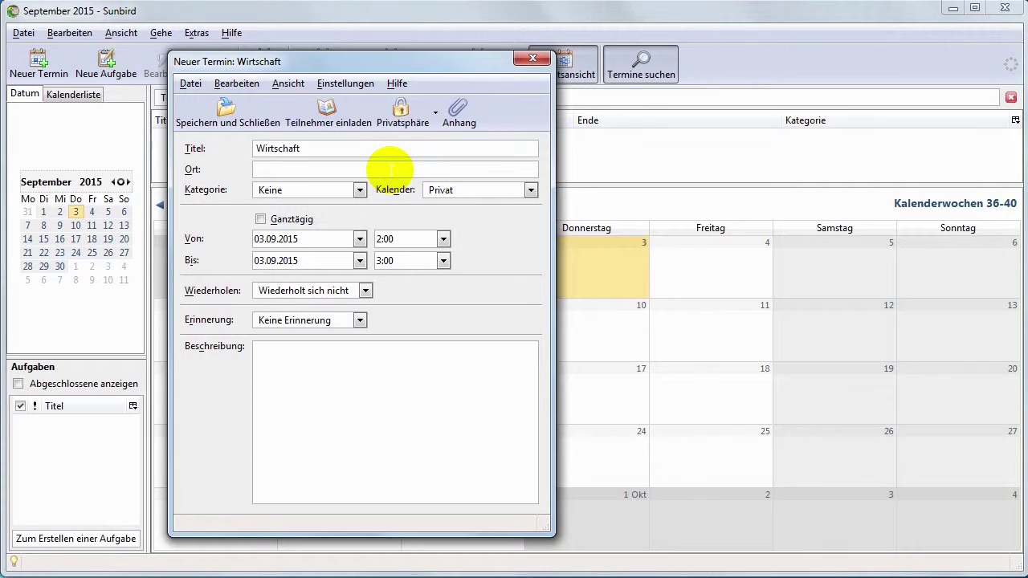
pyautogui.write('Computerraum')
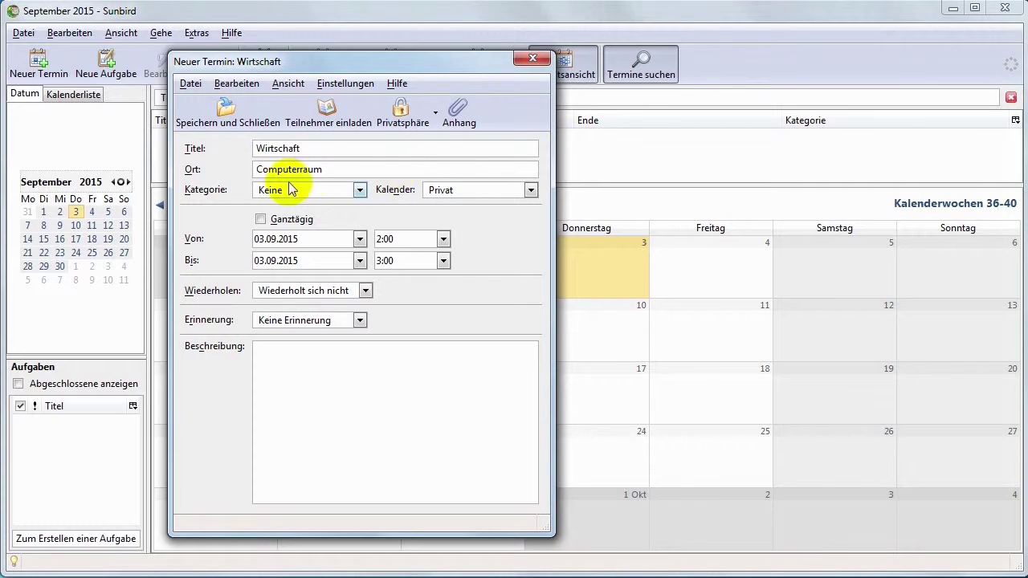
# Review the available categories and calendars for the appointment, keeping category Keine and calendar Privat
pyautogui.click(360, 190)
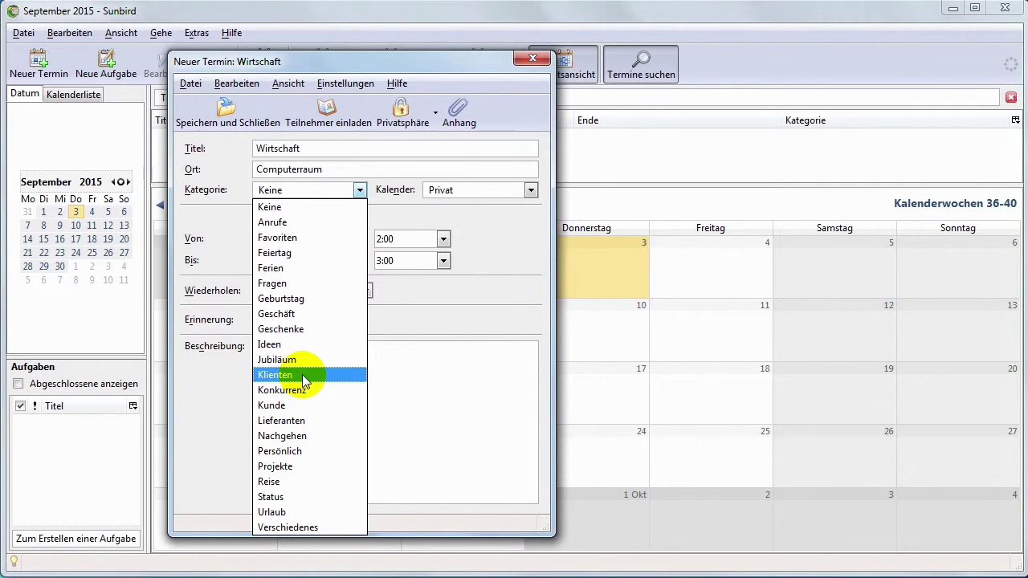
pyautogui.click(358, 190)
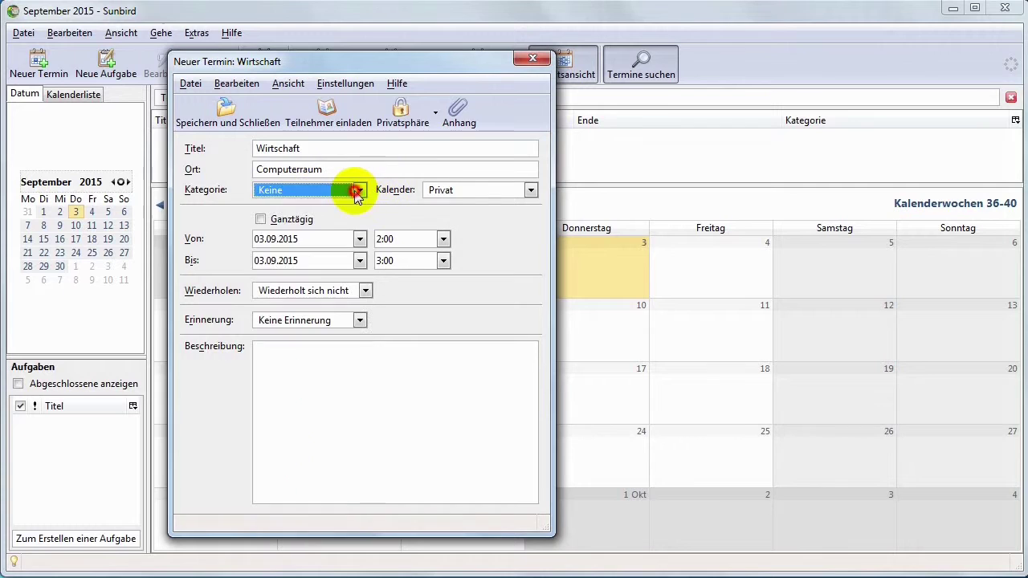
pyautogui.click(495, 190)
pyautogui.click(495, 190)
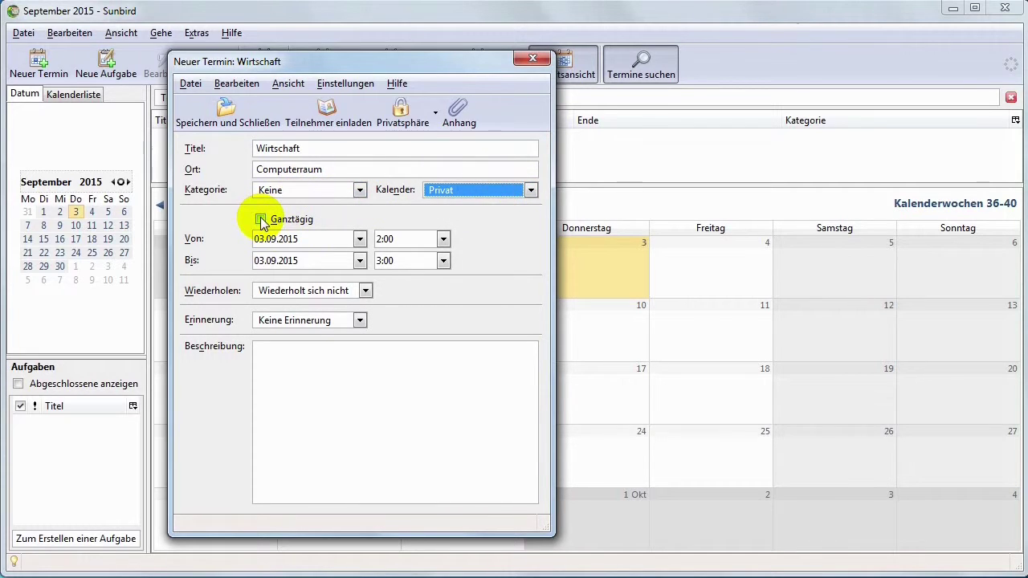
# Set the appointment's start to 07.10.2015 at 8:00
pyautogui.click(359, 239)
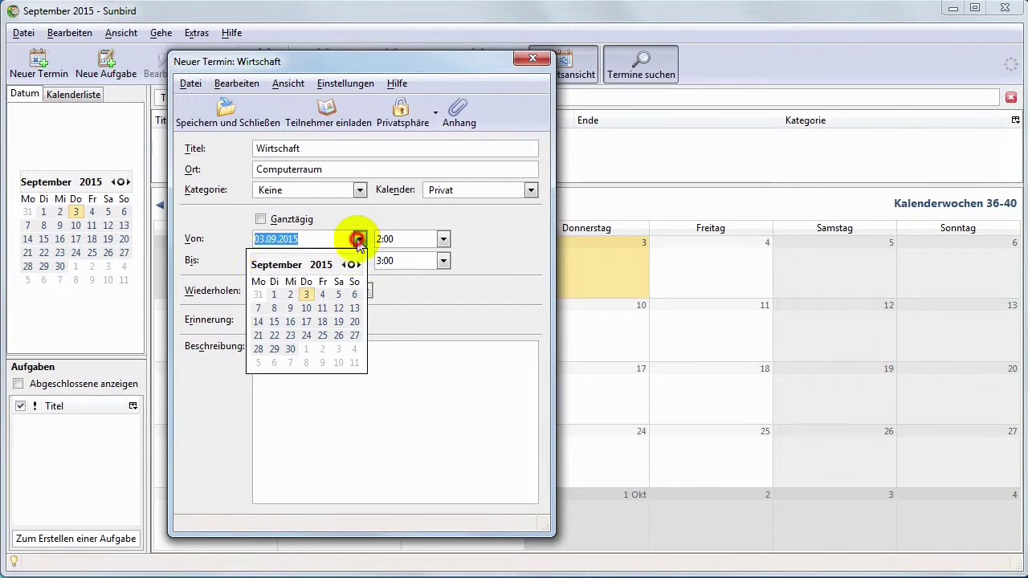
pyautogui.click(358, 264)
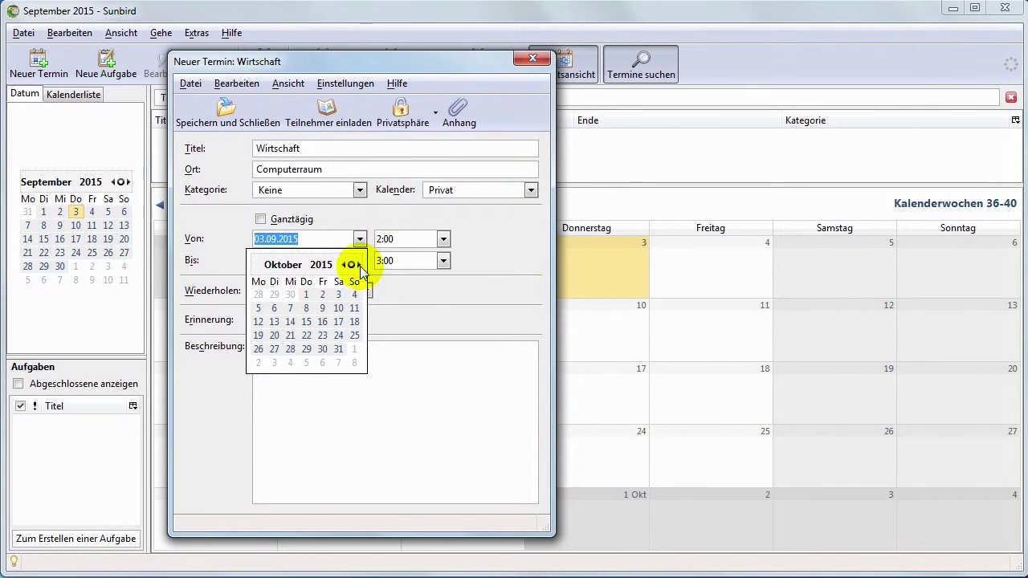
pyautogui.click(290, 308)
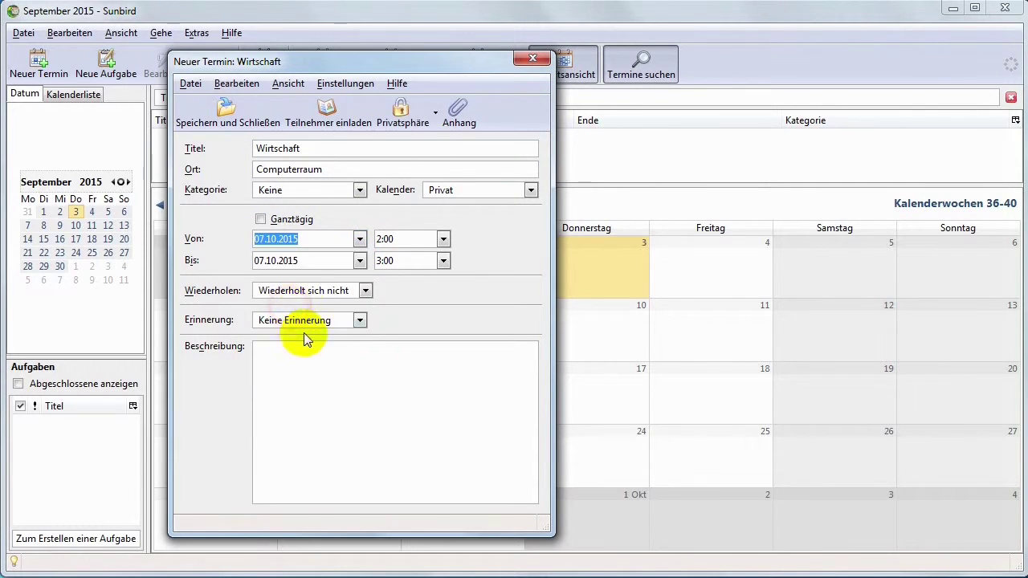
pyautogui.click(442, 239)
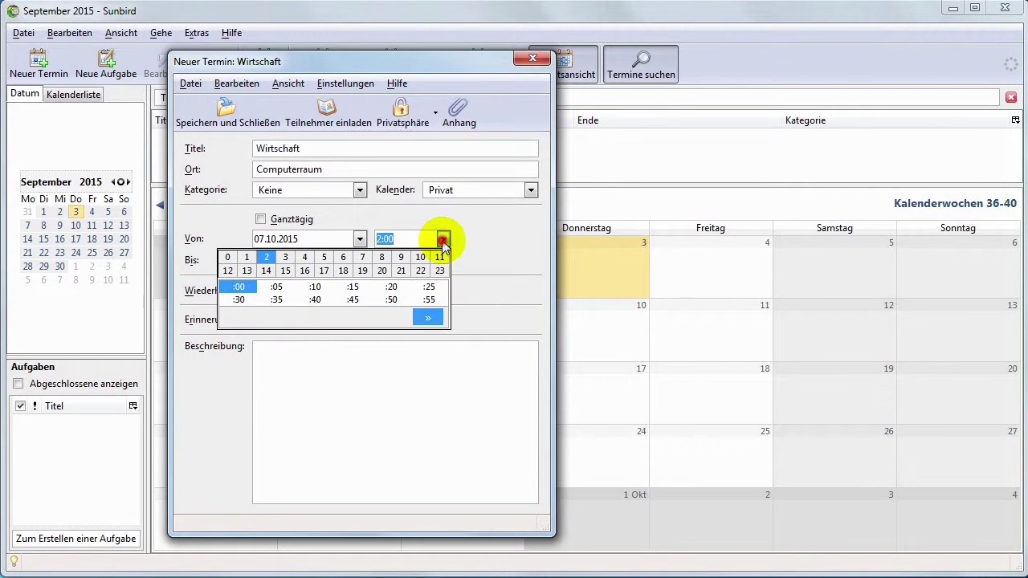
pyautogui.click(384, 259)
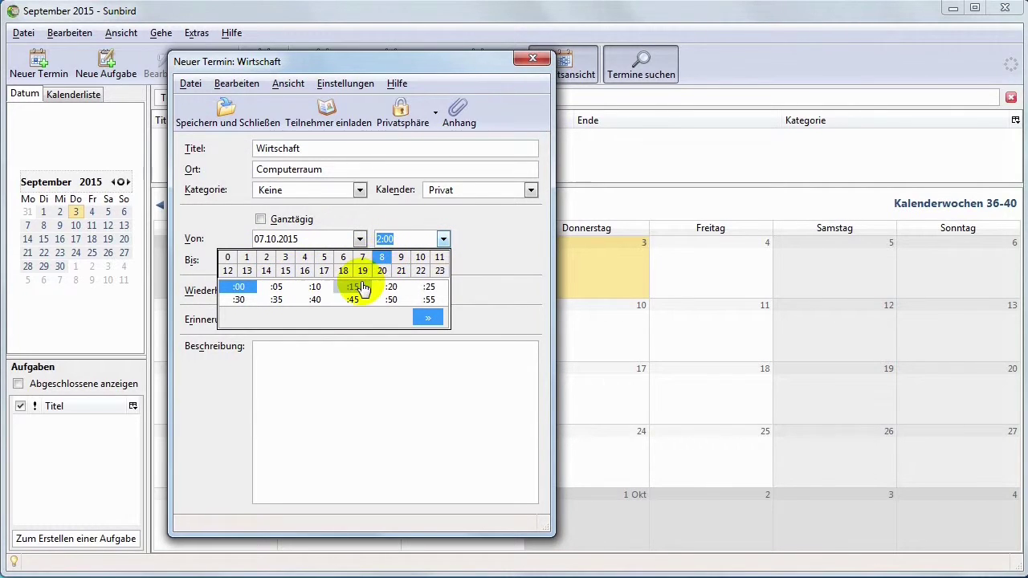
pyautogui.click(239, 287)
# Set the appointment's end time to 10:35
pyautogui.click(442, 261)
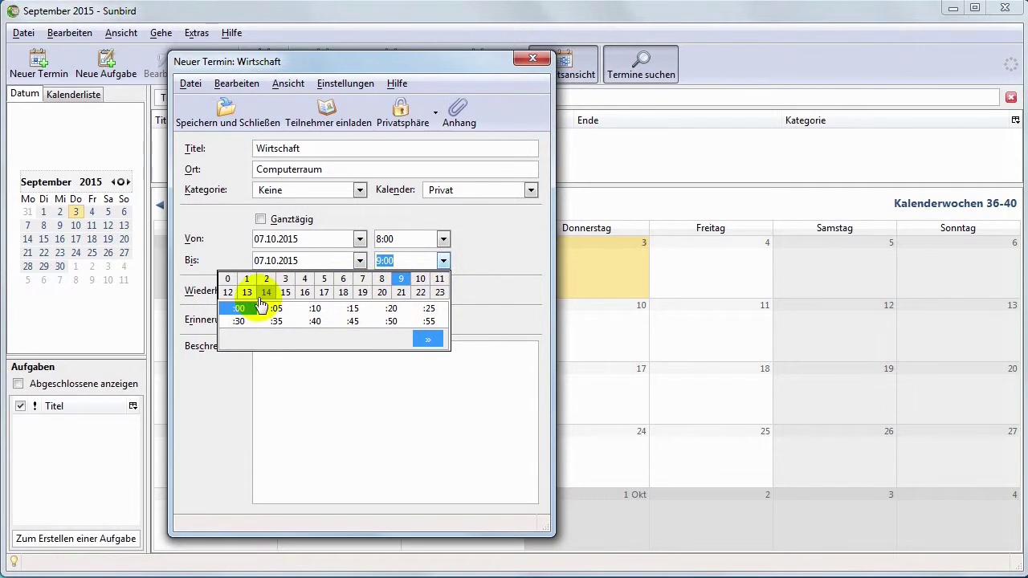
pyautogui.click(420, 279)
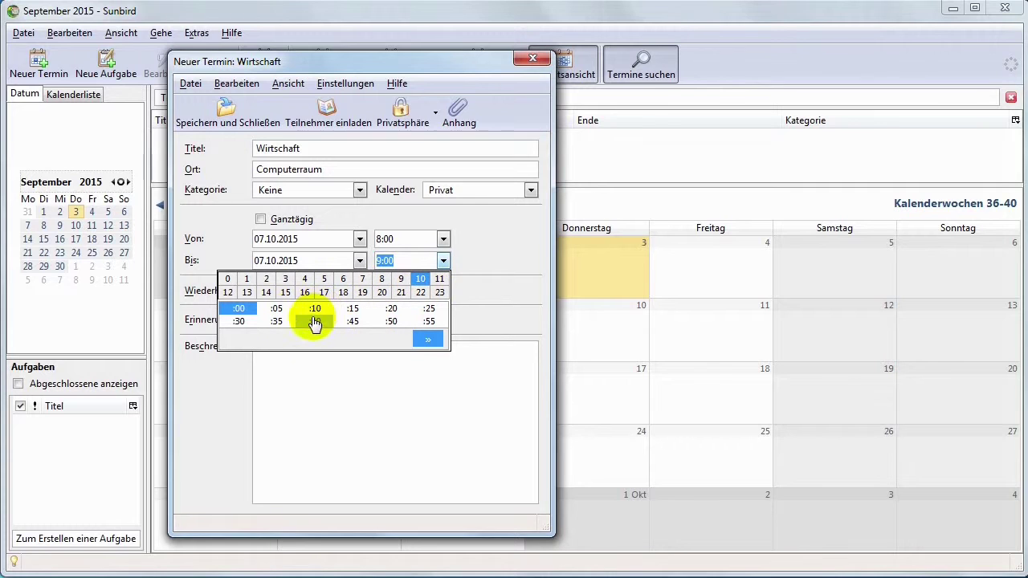
pyautogui.click(277, 322)
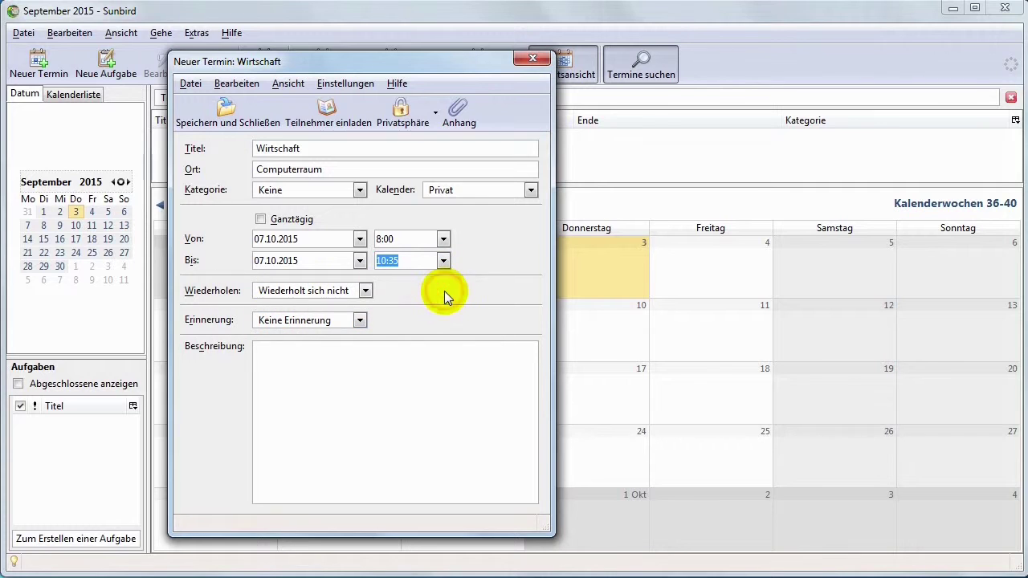
# Make the appointment repeat weekly (Wöchentlich) with a reminder 5 minutes beforehand (5 Minuten vorher)
pyautogui.click(363, 293)
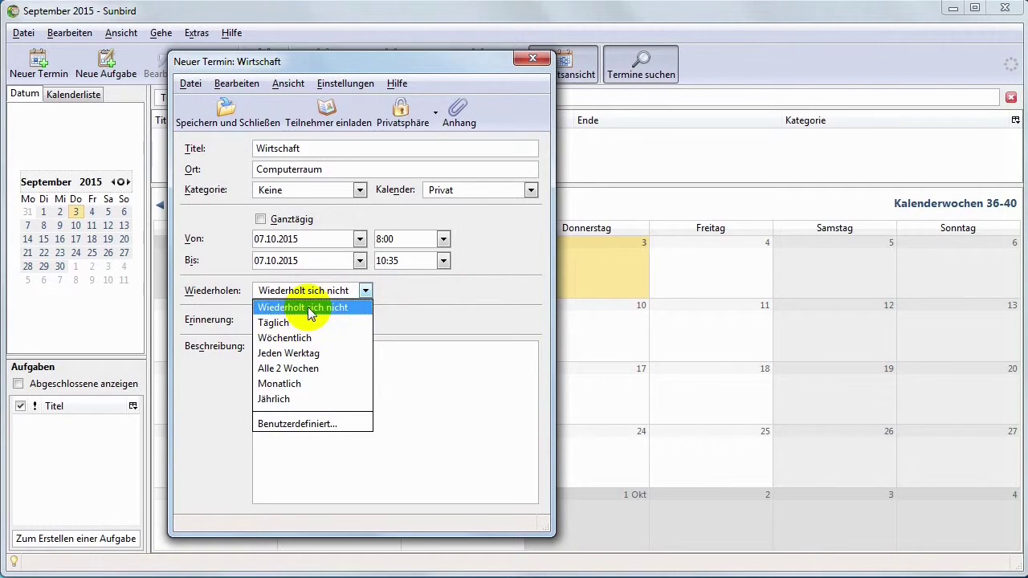
pyautogui.click(302, 342)
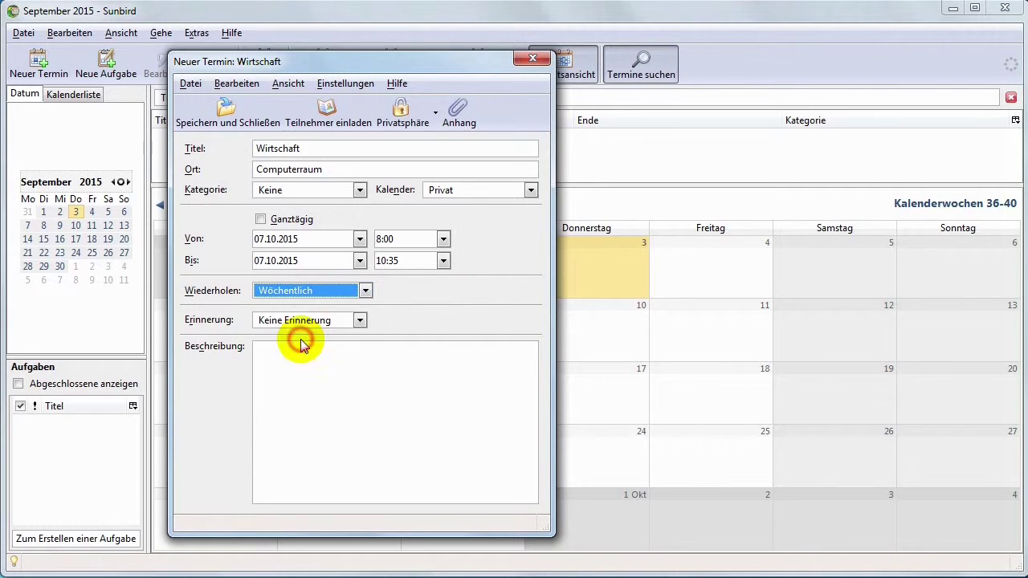
pyautogui.click(362, 321)
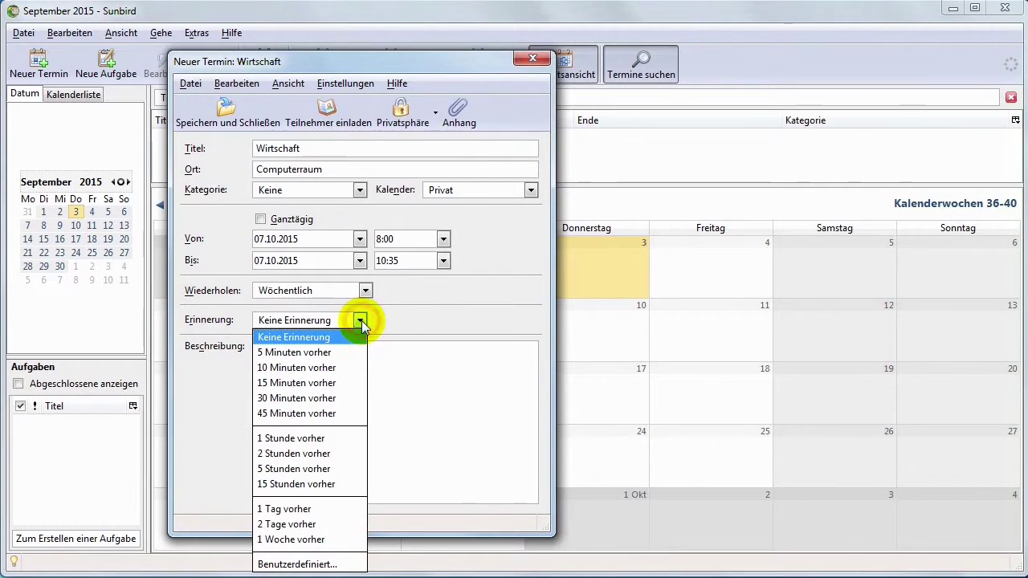
pyautogui.click(310, 354)
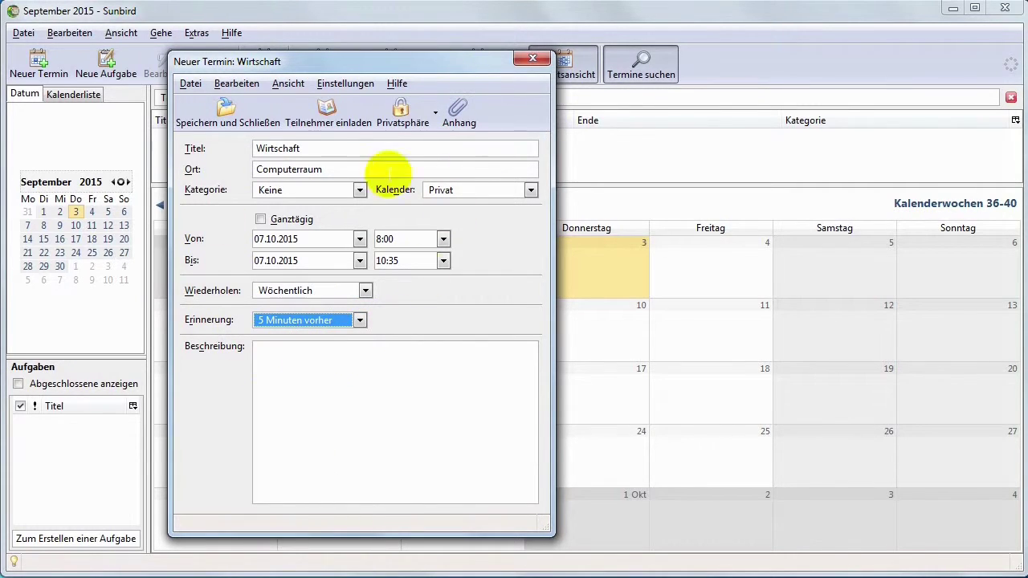
# Enter the appointment's description on two lines: "10-Minuten-Abschrift" and "Abgabe Projektmappe"
pyautogui.click(279, 363)
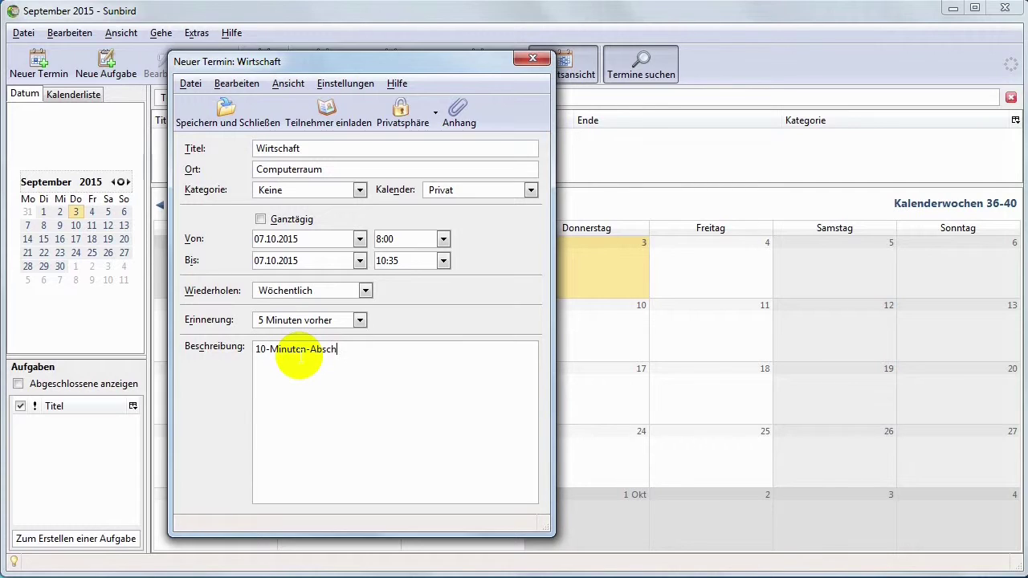
pyautogui.write('ft ')
pyautogui.write('Abgabe Projektmappe')
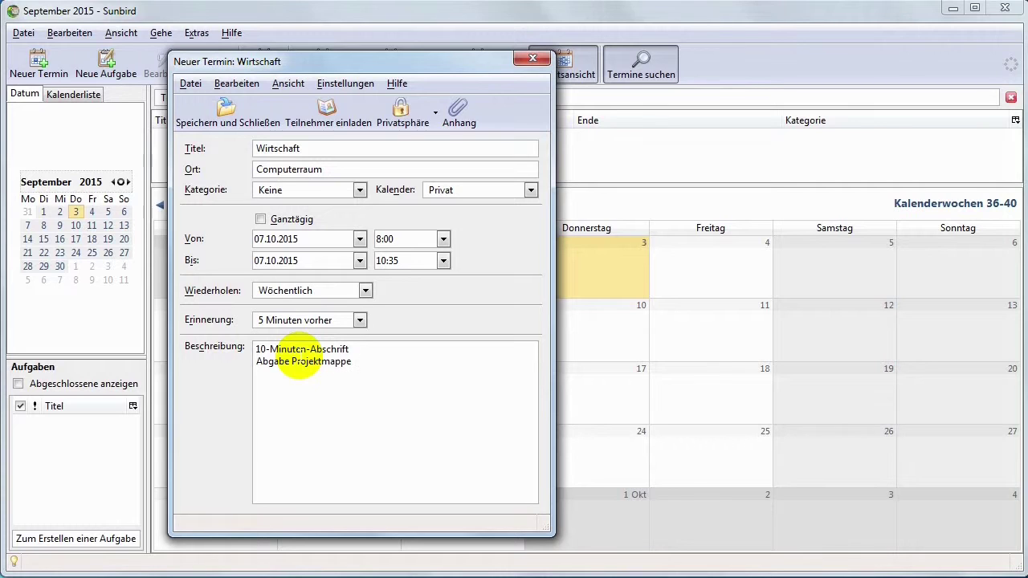
# Check the attendee invitation window without adding anyone, and save and close the appointment
pyautogui.click(344, 114)
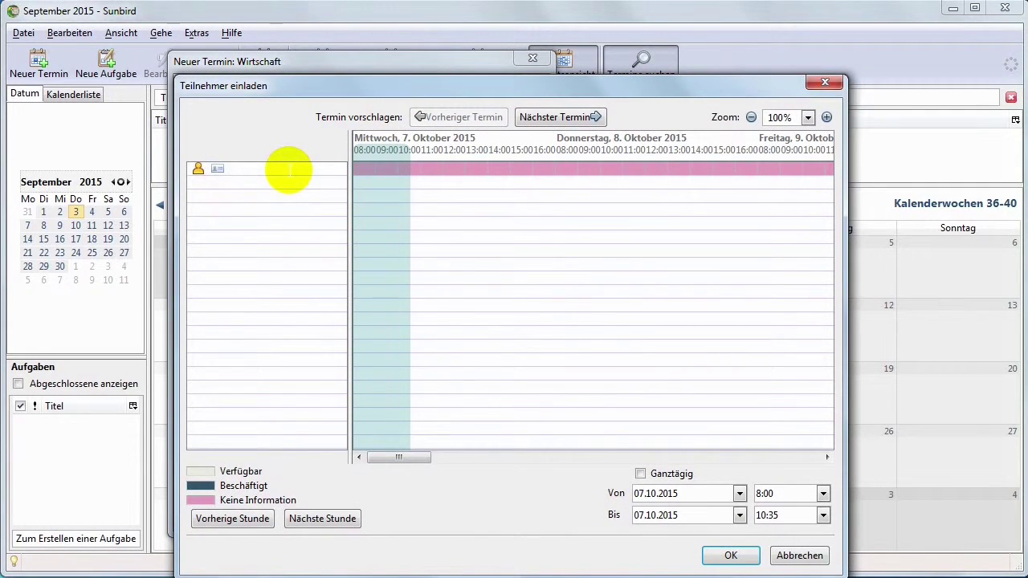
pyautogui.click(733, 555)
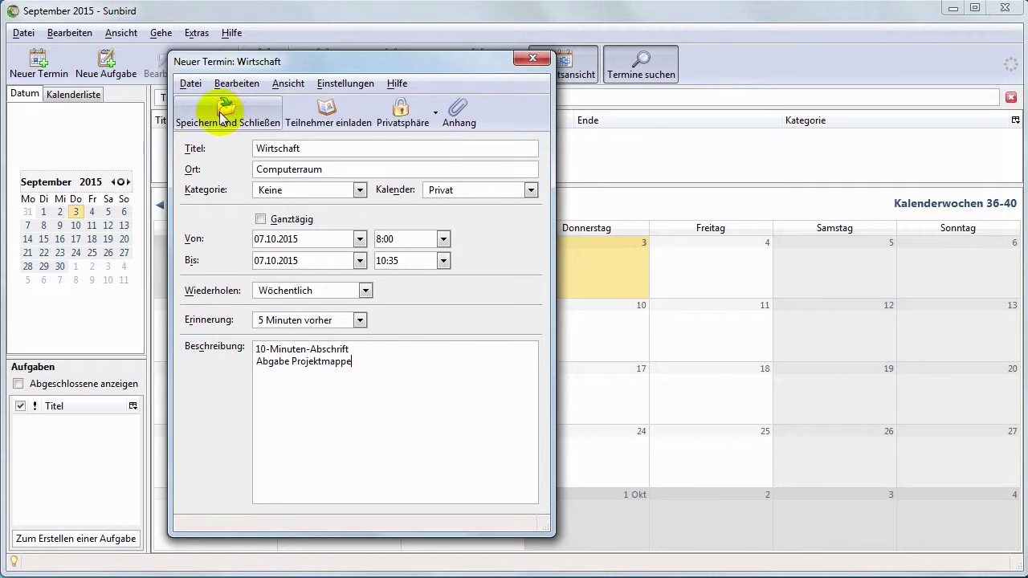
pyautogui.click(263, 115)
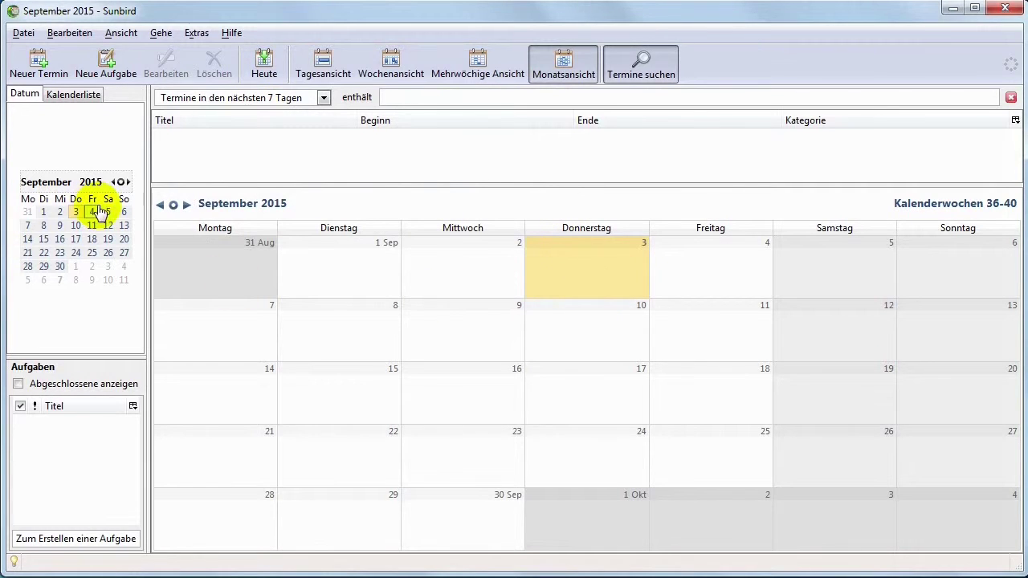
# Show 7 October 2015 in the month view and check the weekly Wirtschaft appointments in the months up to August 2016
pyautogui.click(128, 182)
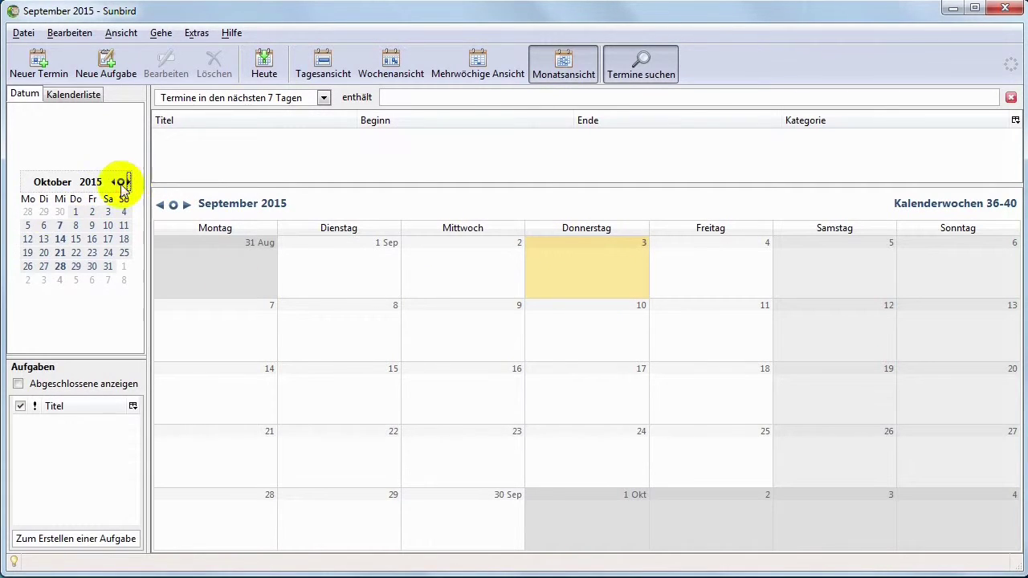
pyautogui.click(60, 225)
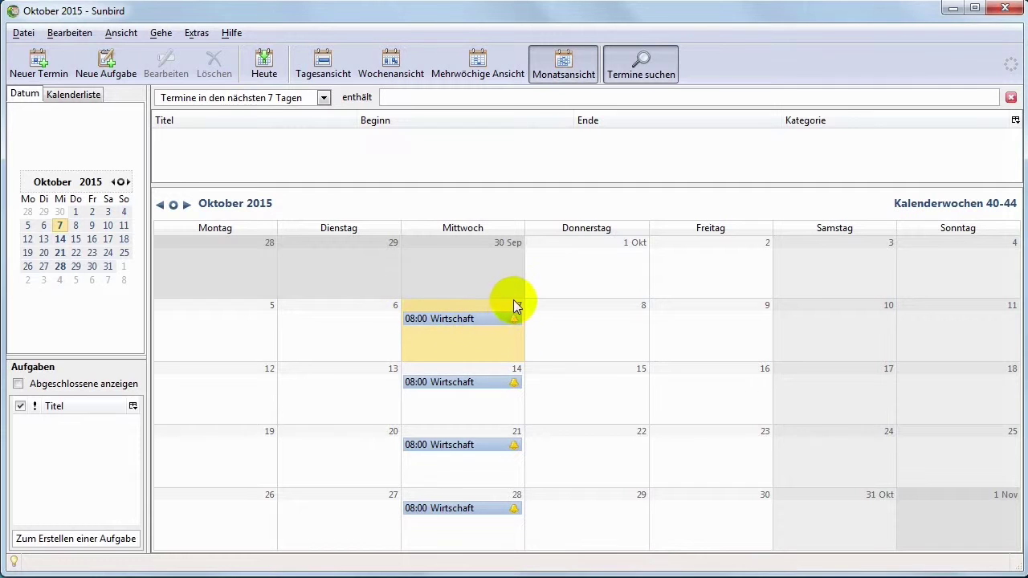
pyautogui.scroll(-6, 519, 489)
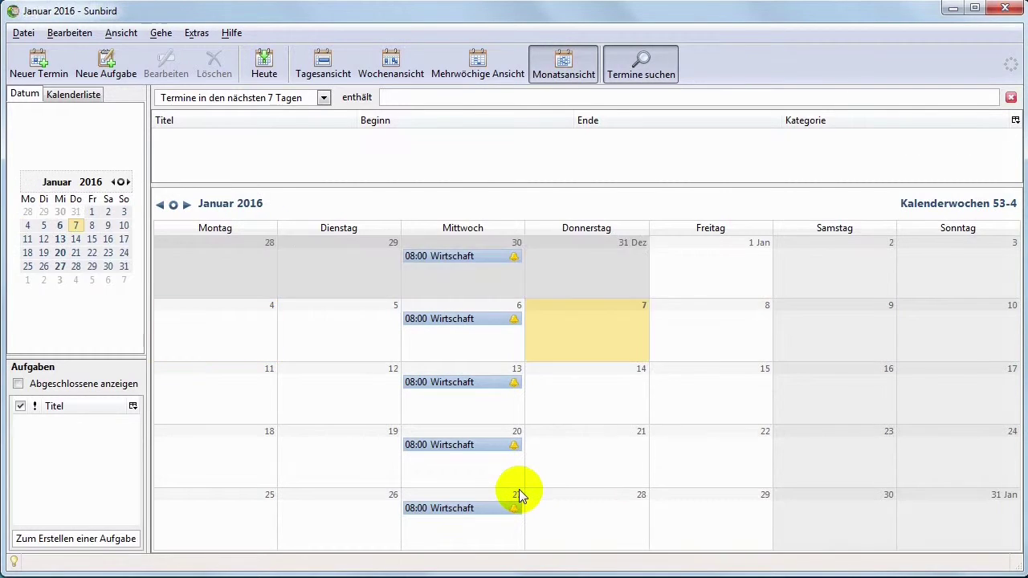
pyautogui.scroll(-4, 519, 489)
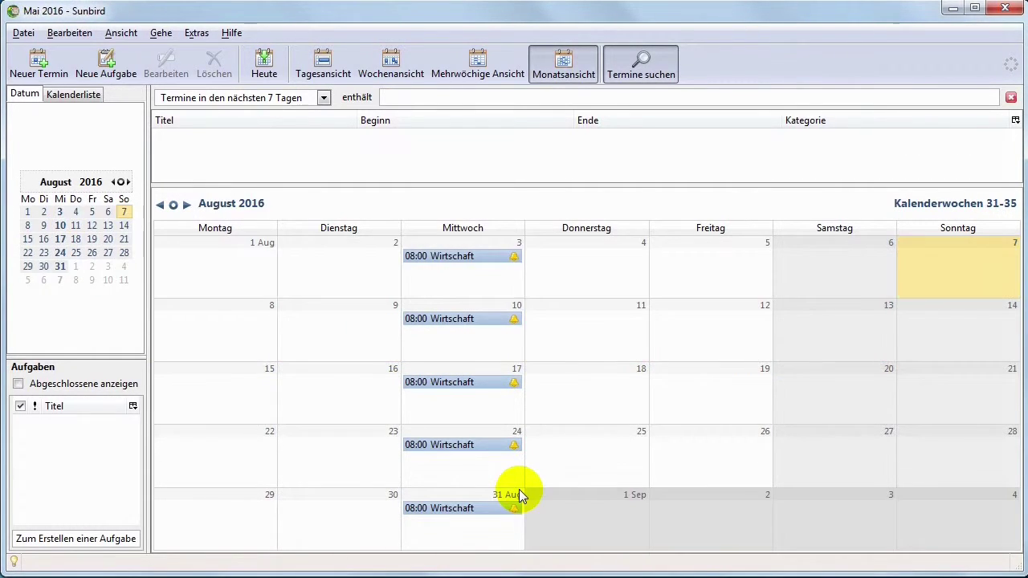
pyautogui.scroll(6, 518, 489)
pyautogui.scroll(5, 519, 490)
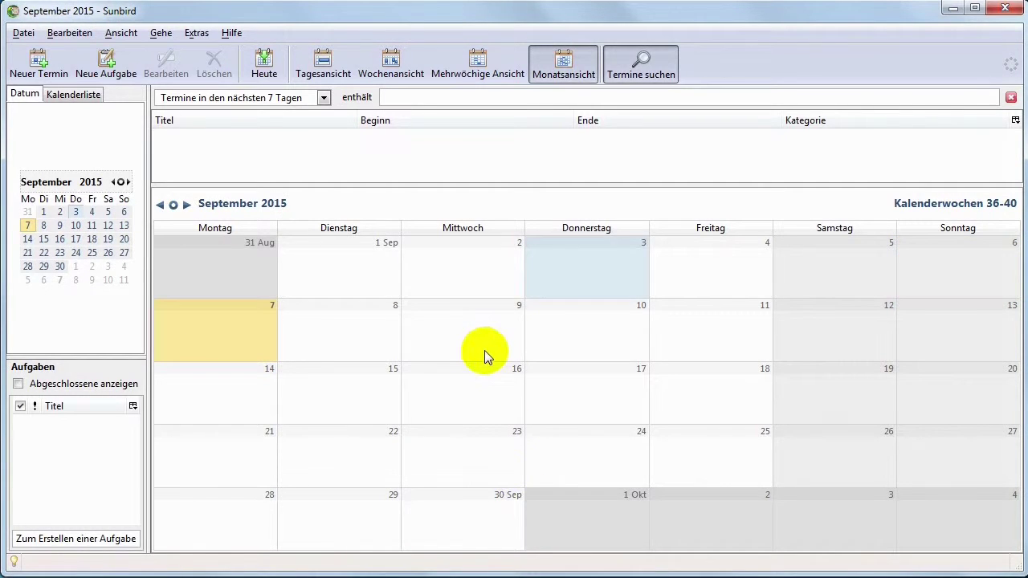
# Open the Wirtschaft appointment on 7 October 2015 for editing, applying to all events of the series
pyautogui.scroll(-1, 485, 351)
pyautogui.doubleClick(465, 321)
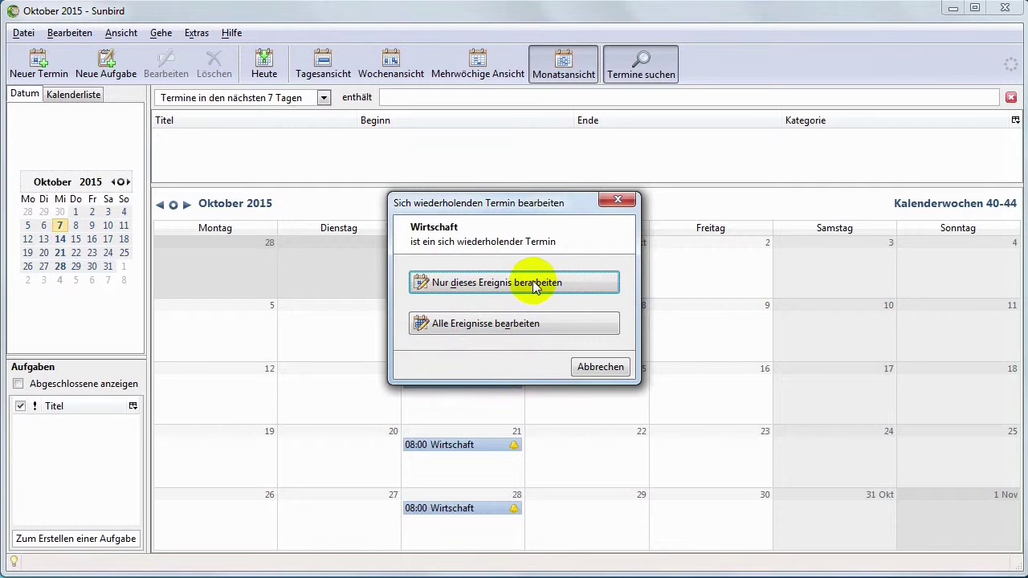
pyautogui.click(474, 326)
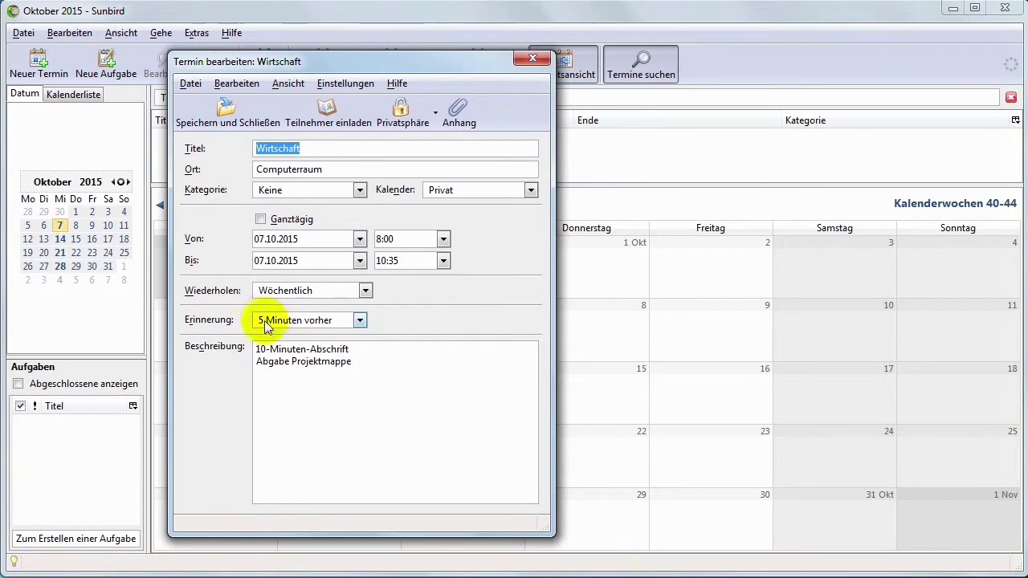
# Give the Wirtschaft series a custom weekly Wednesday repetition ending on 28.10.2015, and save and close the appointment
pyautogui.click(366, 289)
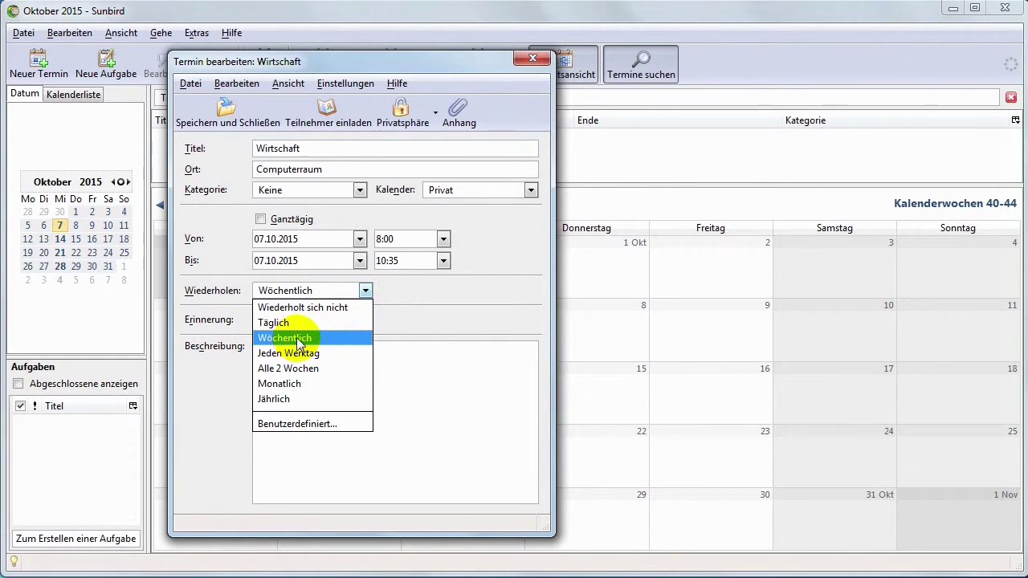
pyautogui.click(307, 422)
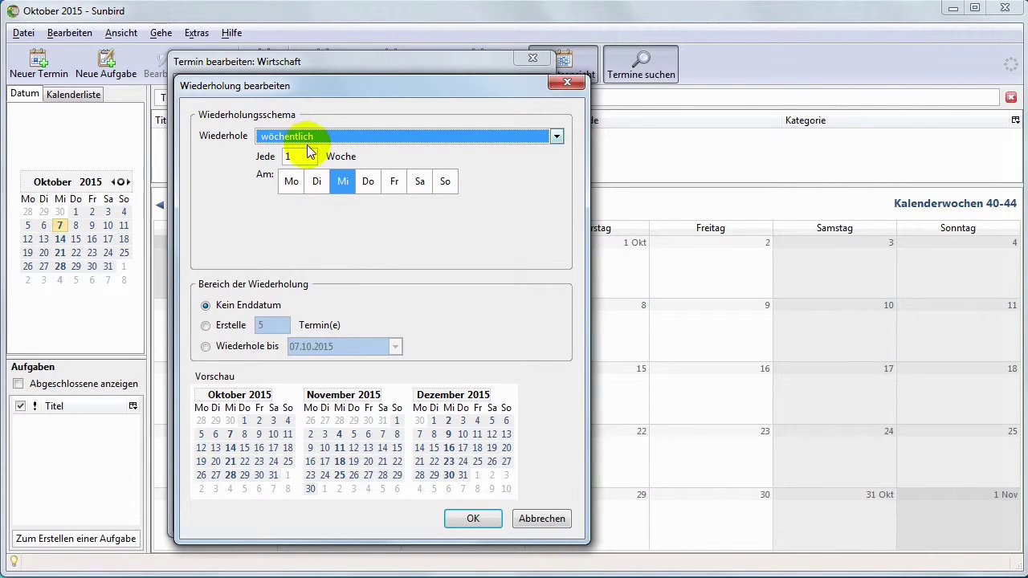
pyautogui.click(207, 326)
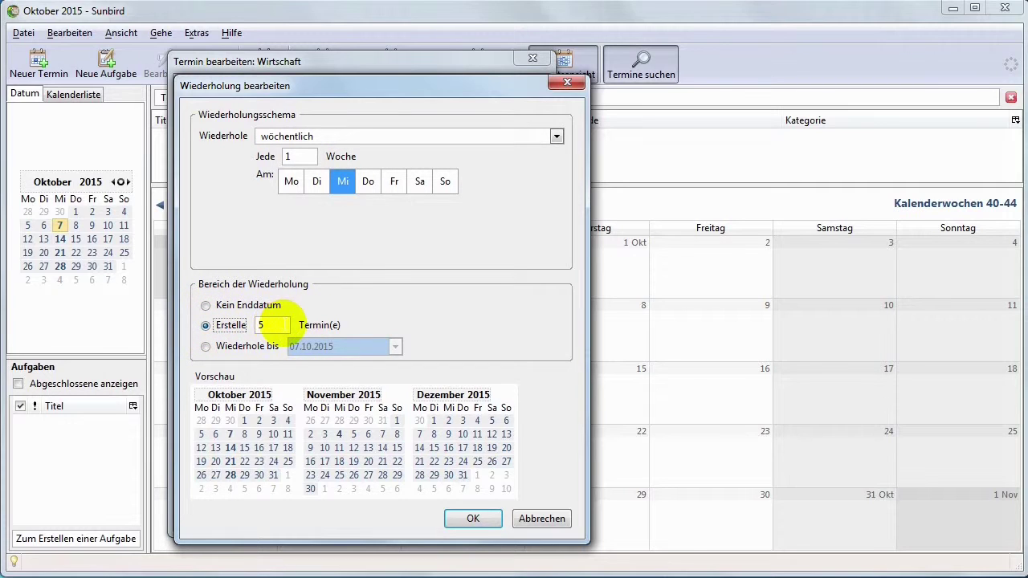
pyautogui.click(218, 351)
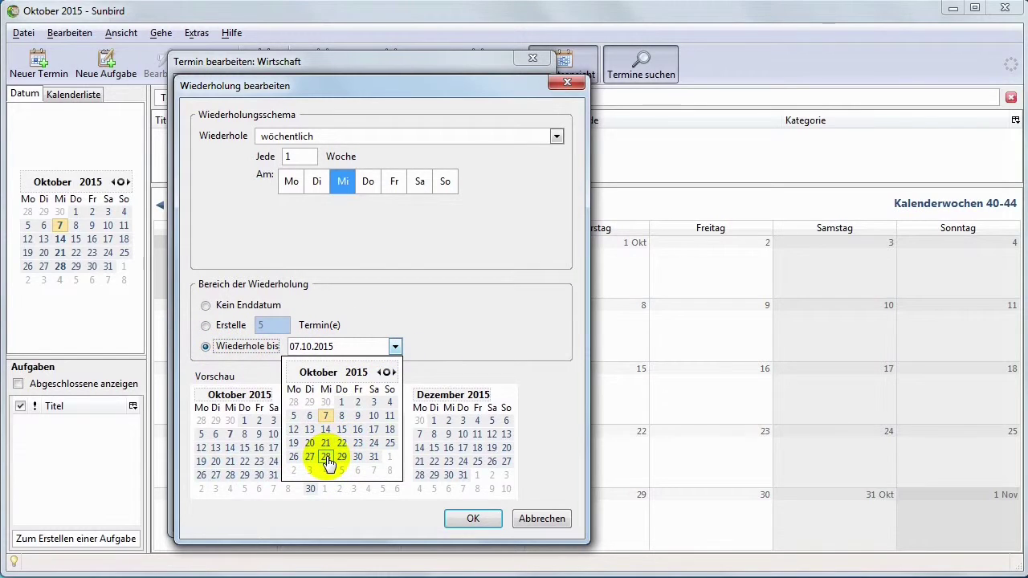
pyautogui.click(326, 457)
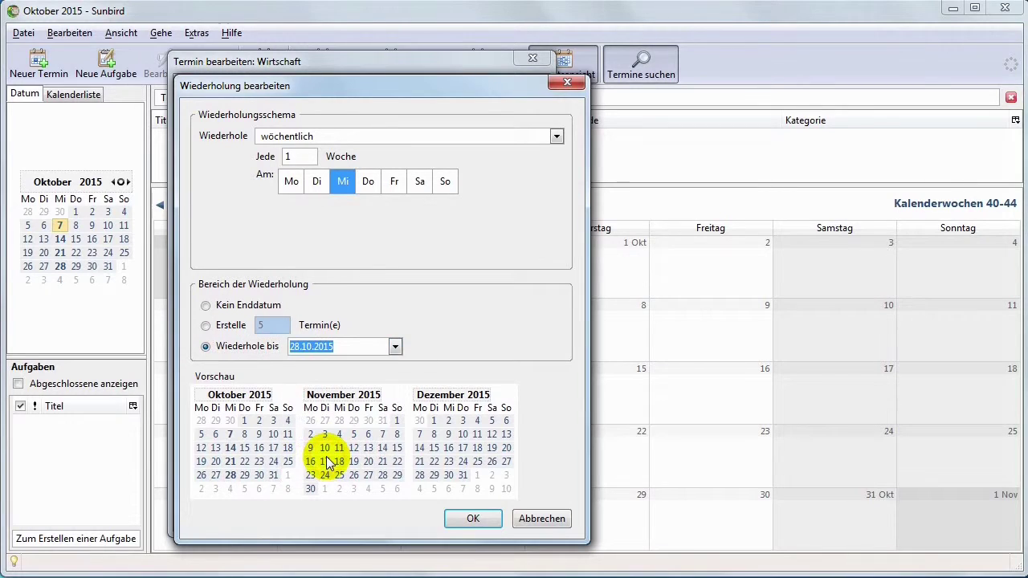
pyautogui.click(473, 518)
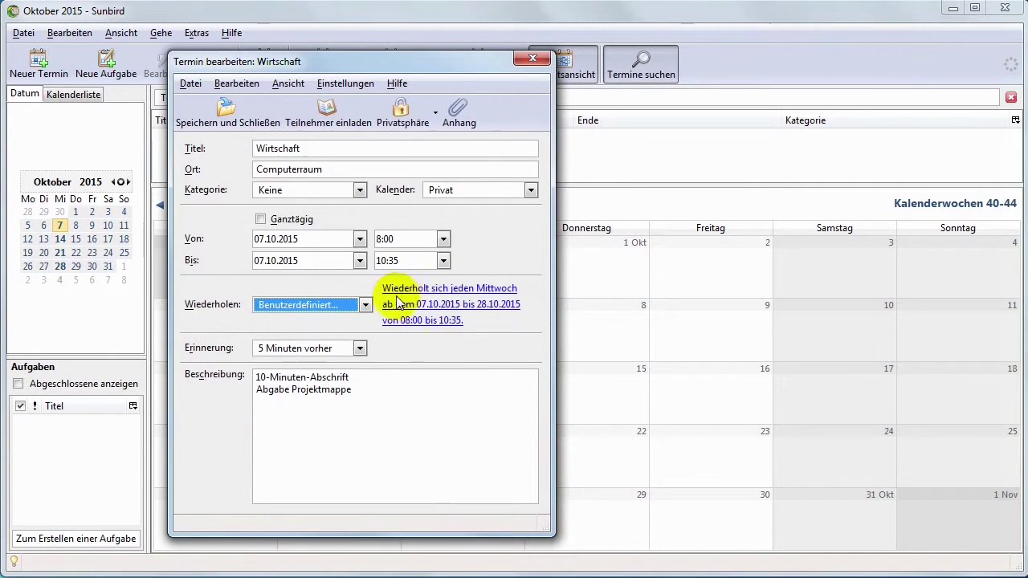
pyautogui.click(213, 109)
# Check the months up to December 2015 for Wirtschaft appointments and return to October 2015 without creating a new appointment
pyautogui.scroll(-2, 599, 399)
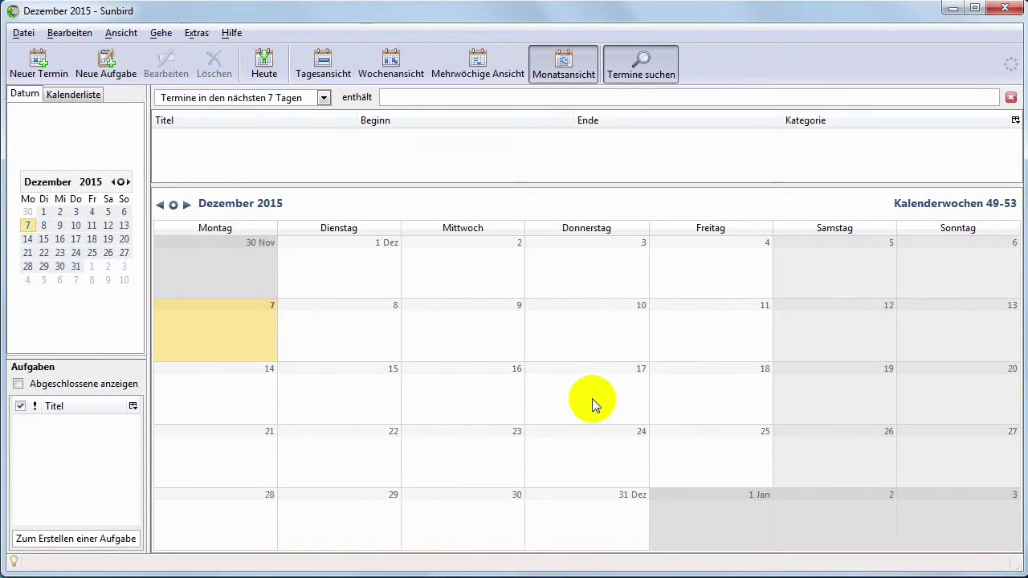
pyautogui.scroll(1, 591, 398)
pyautogui.scroll(1, 579, 391)
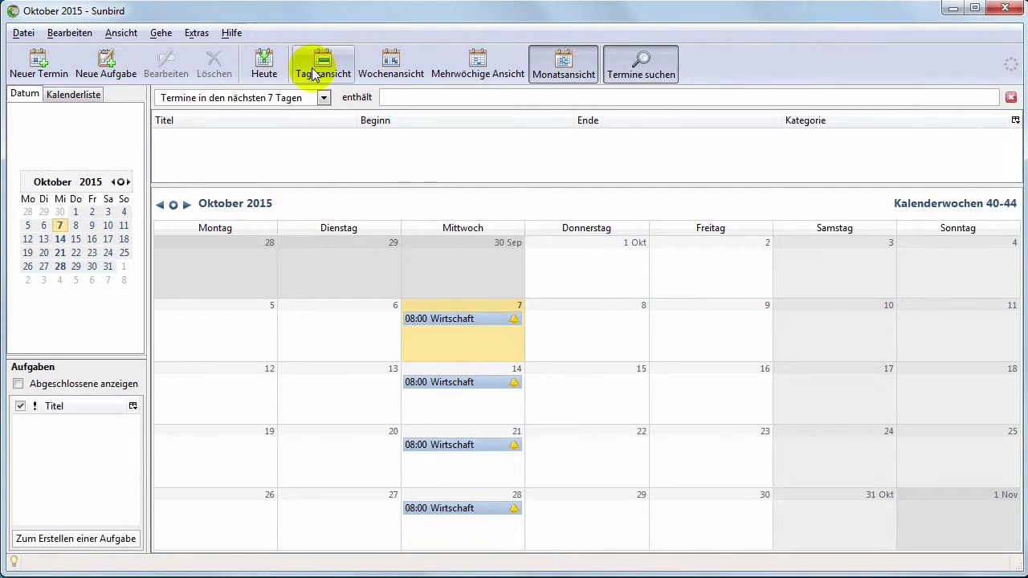
pyautogui.doubleClick(457, 304)
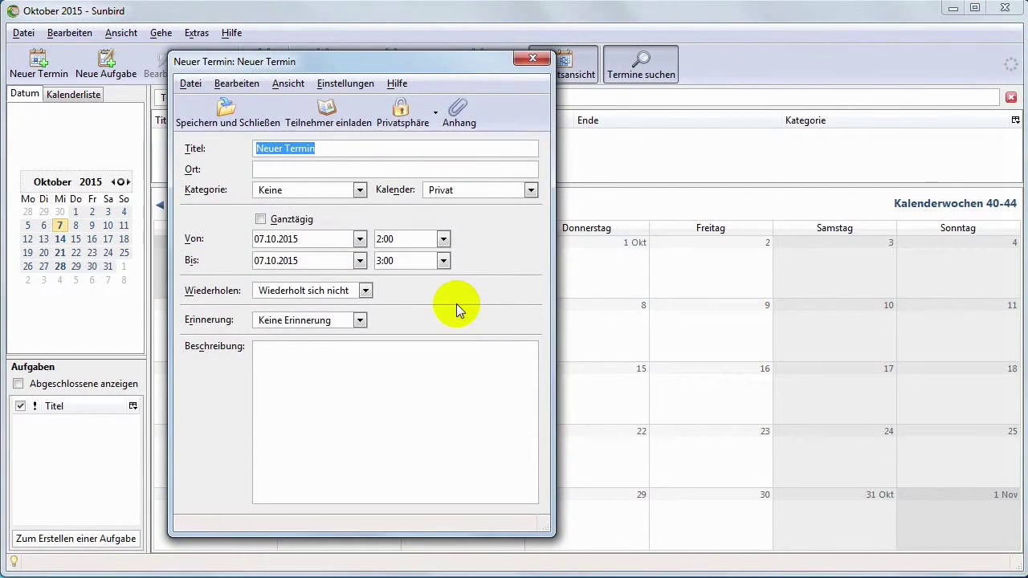
pyautogui.click(532, 62)
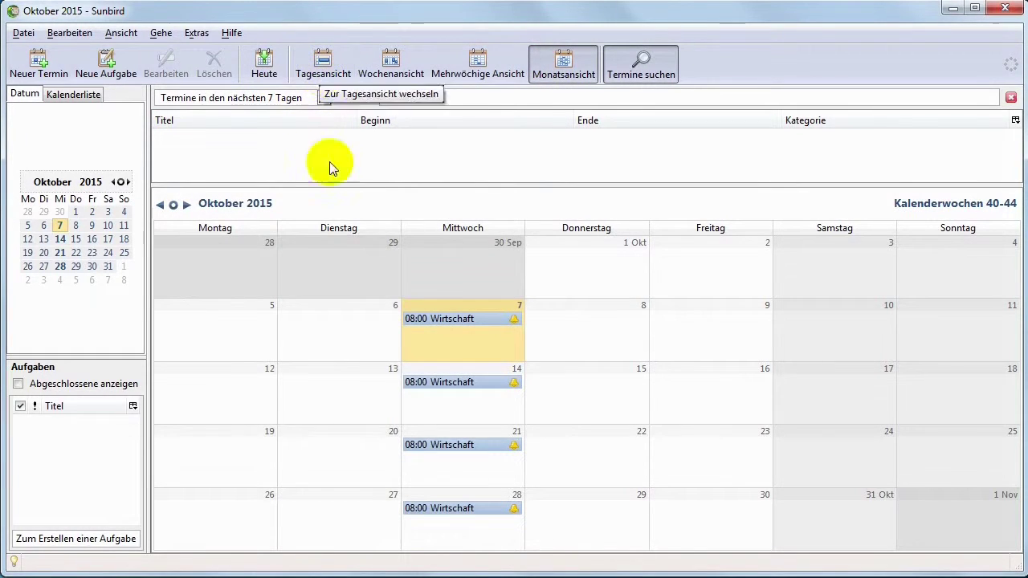
# View the Wirtschaft appointment of 7 October 2015 in the day, week and multi-week views
pyautogui.click(317, 62)
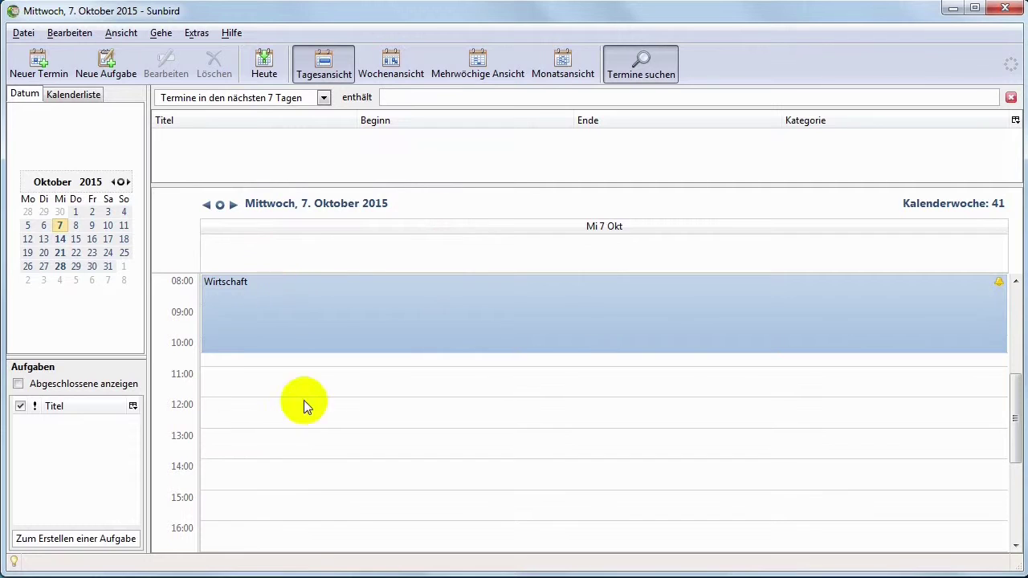
pyautogui.scroll(1, 314, 406)
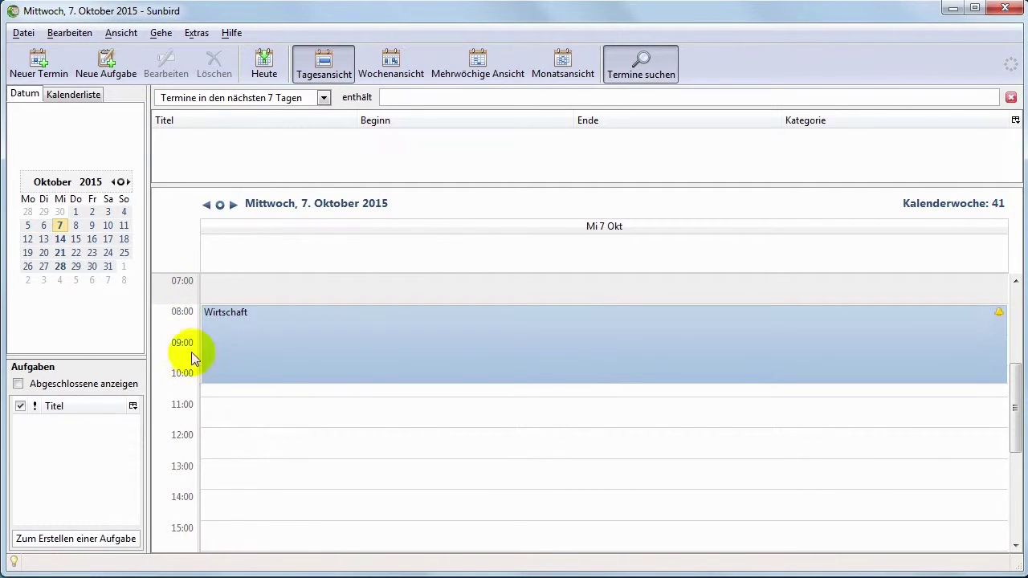
pyautogui.click(392, 63)
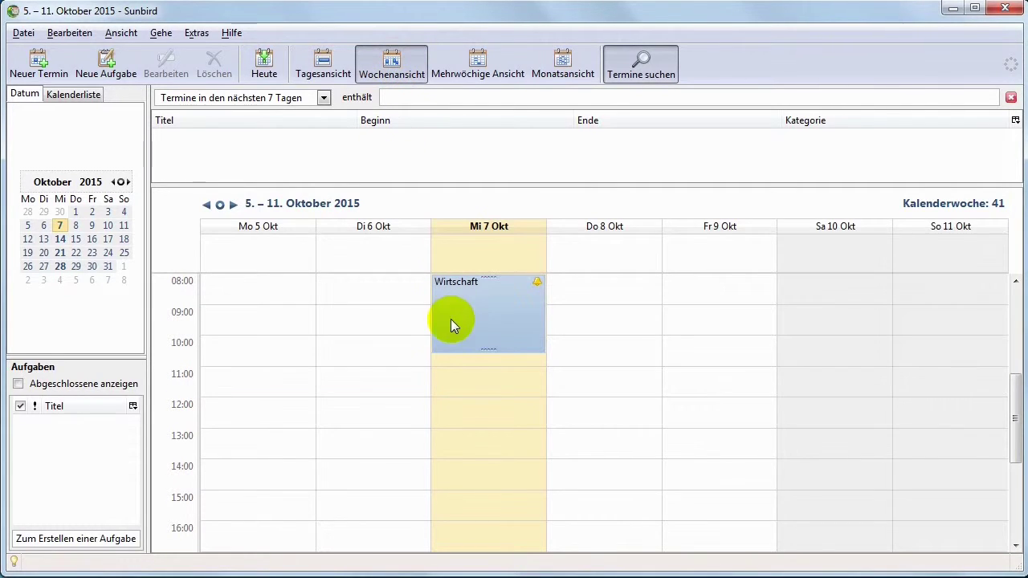
pyautogui.click(477, 63)
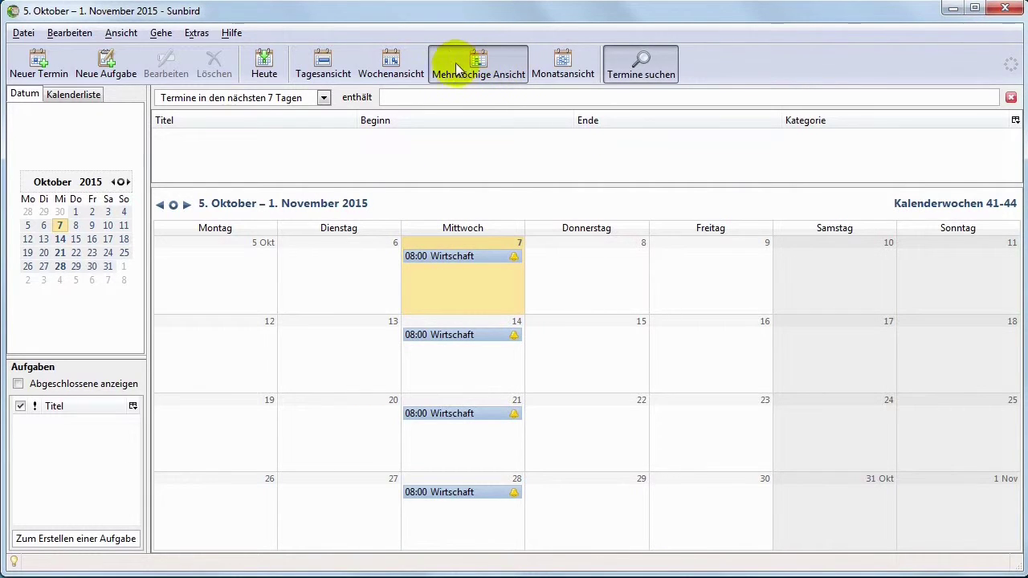
# Close Sunbird, switch to Mozilla Thunderbird and show its calendar
pyautogui.click(1005, 10)
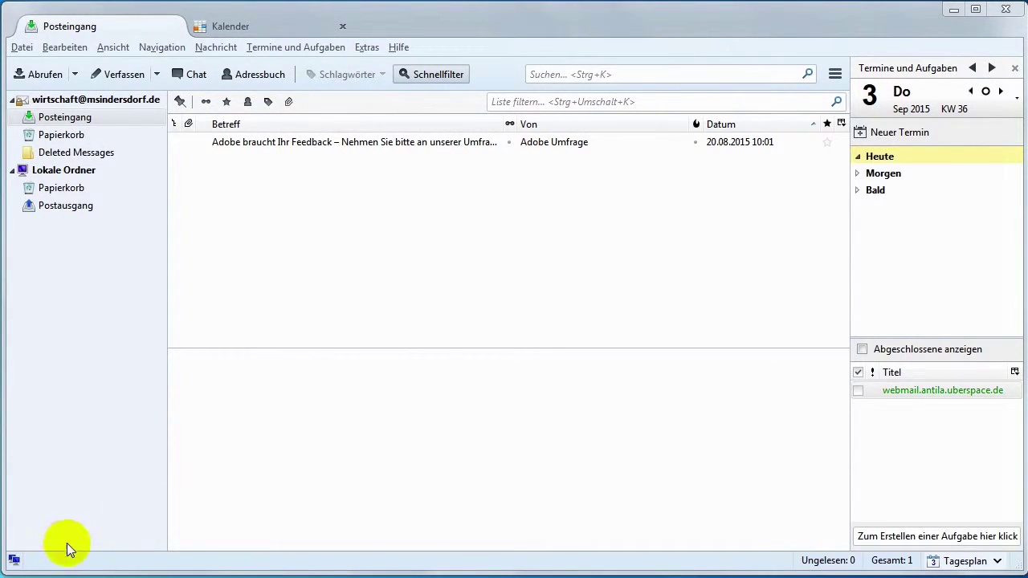
pyautogui.moveTo(224, 577)
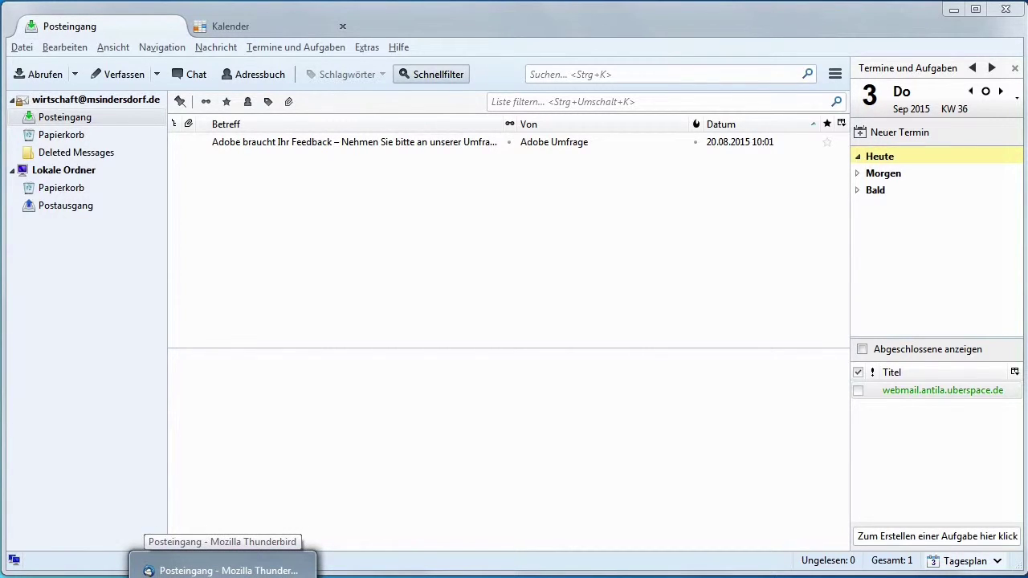
pyautogui.click(225, 28)
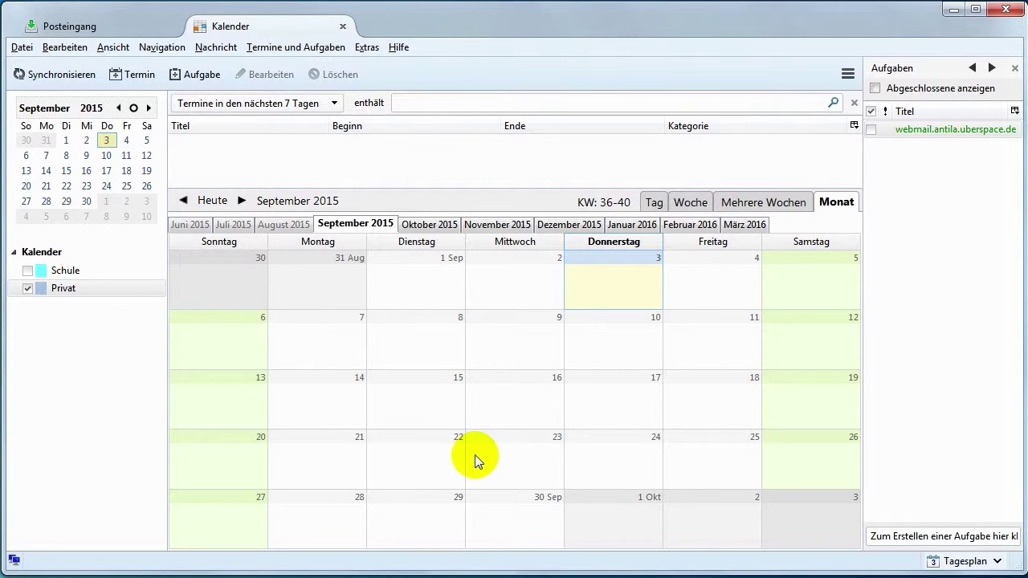
# Examine Thunderbird's installed extensions, including the Lightning calendar, and close the add-ons manager
pyautogui.click(366, 48)
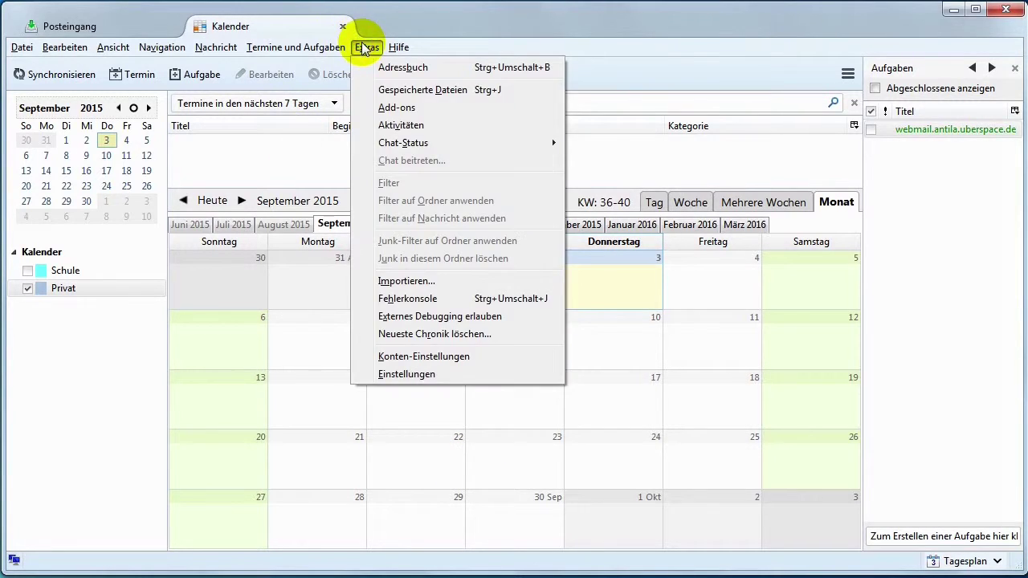
pyautogui.click(397, 107)
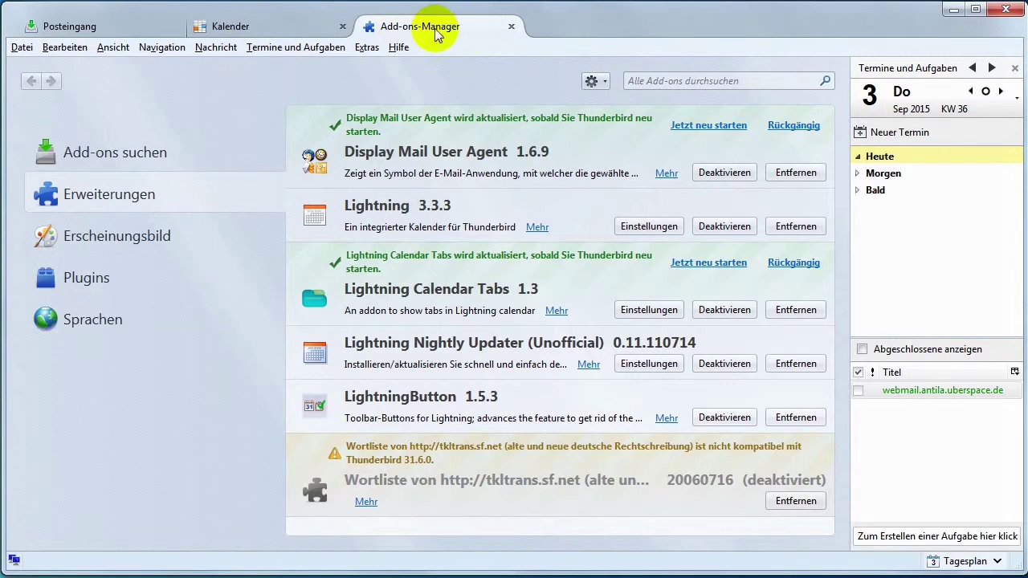
pyautogui.click(511, 26)
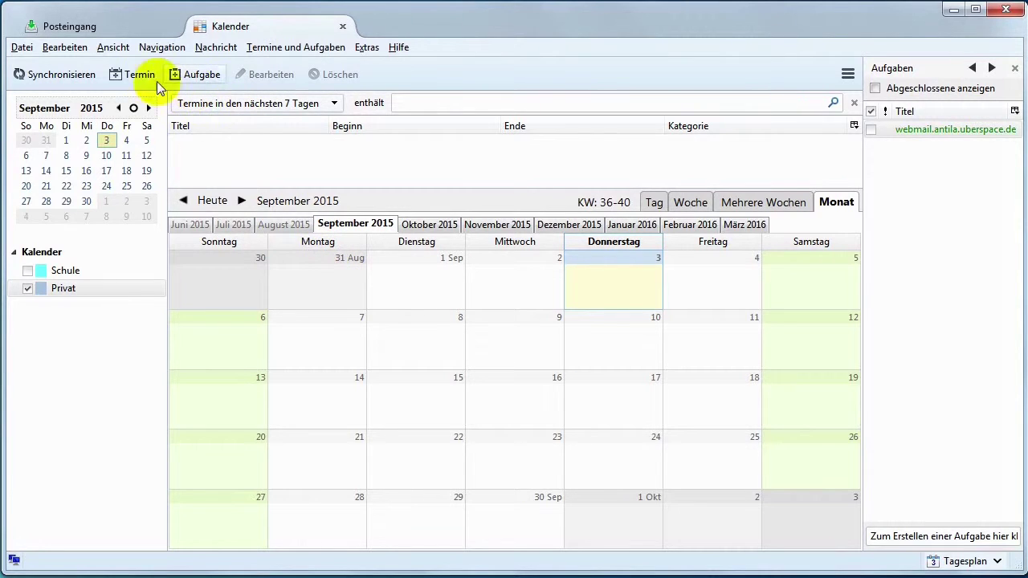
# Start a new appointment and examine its category and custom repetition options without changing them
pyautogui.click(133, 73)
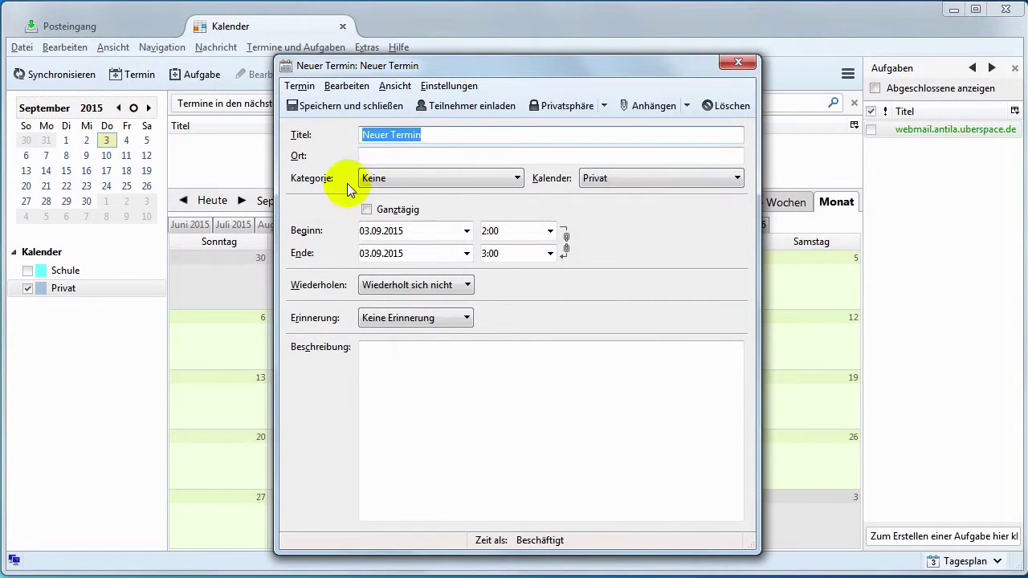
pyautogui.click(392, 180)
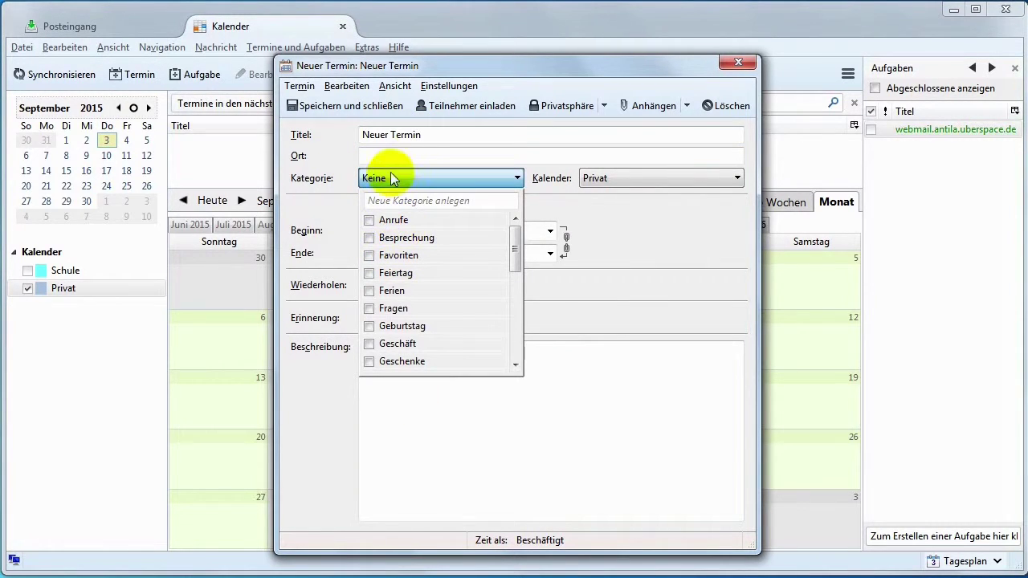
pyautogui.click(426, 137)
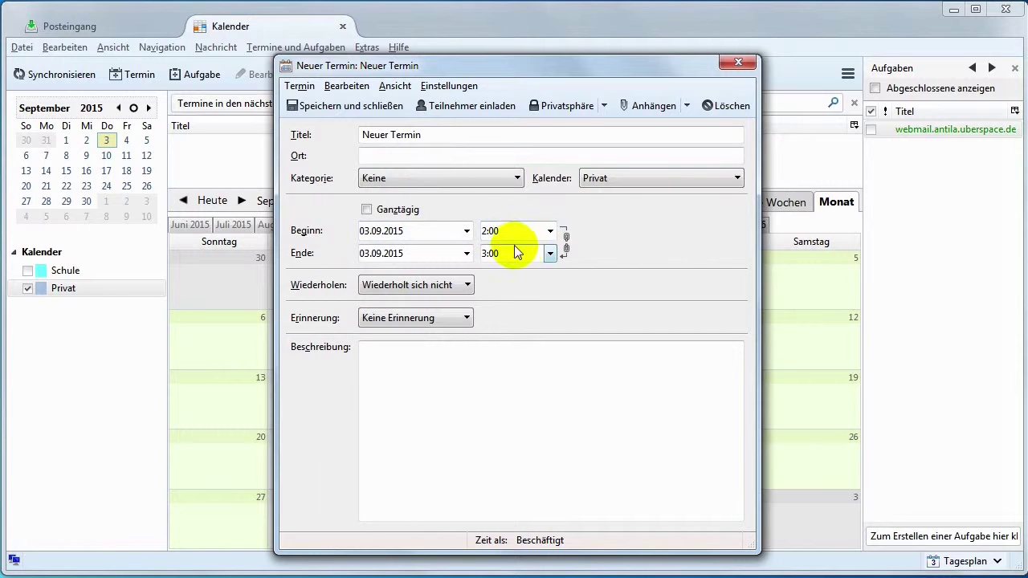
pyautogui.click(432, 286)
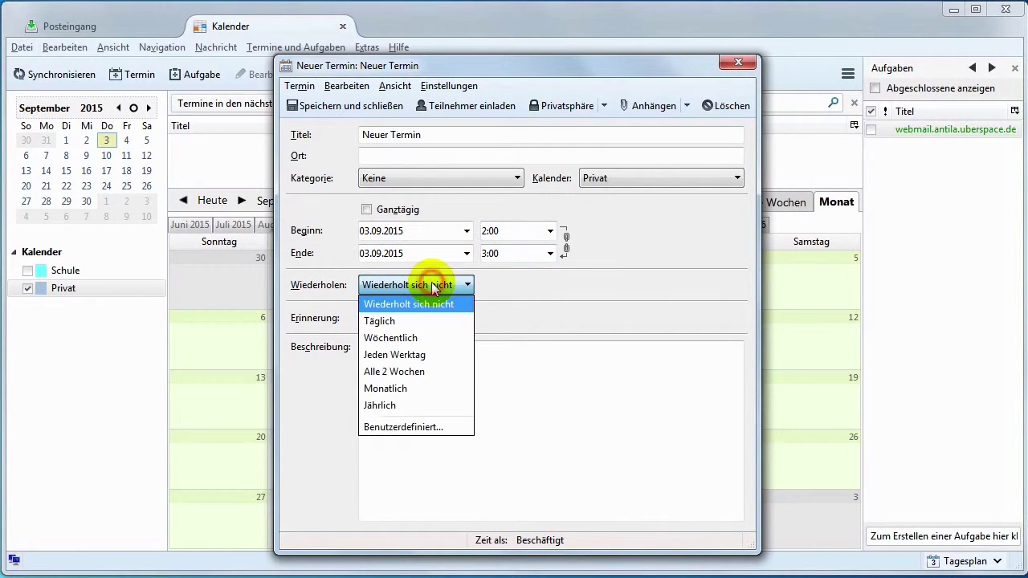
pyautogui.click(425, 426)
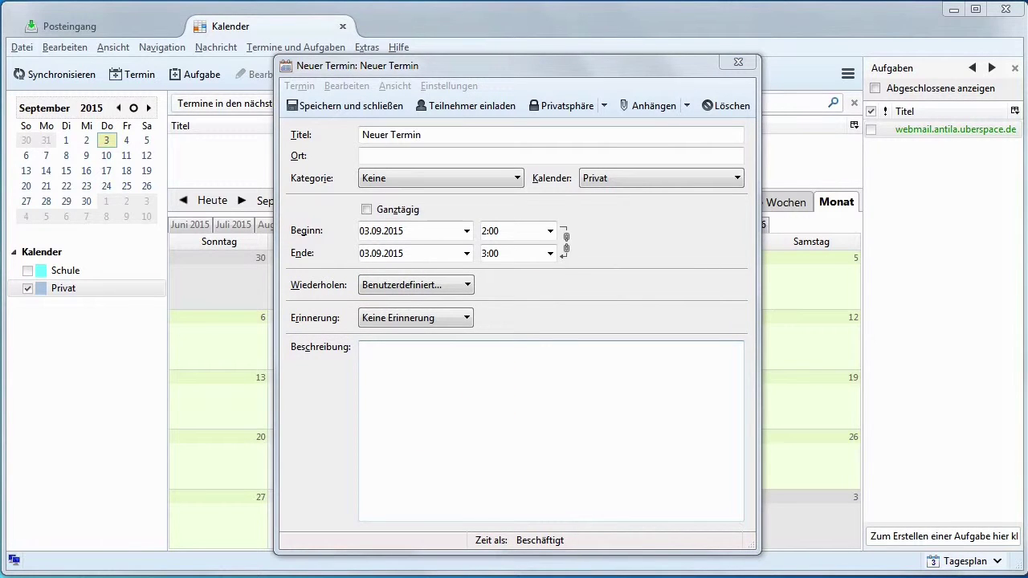
pyautogui.moveTo(325, 49); pyautogui.dragTo(654, 63)
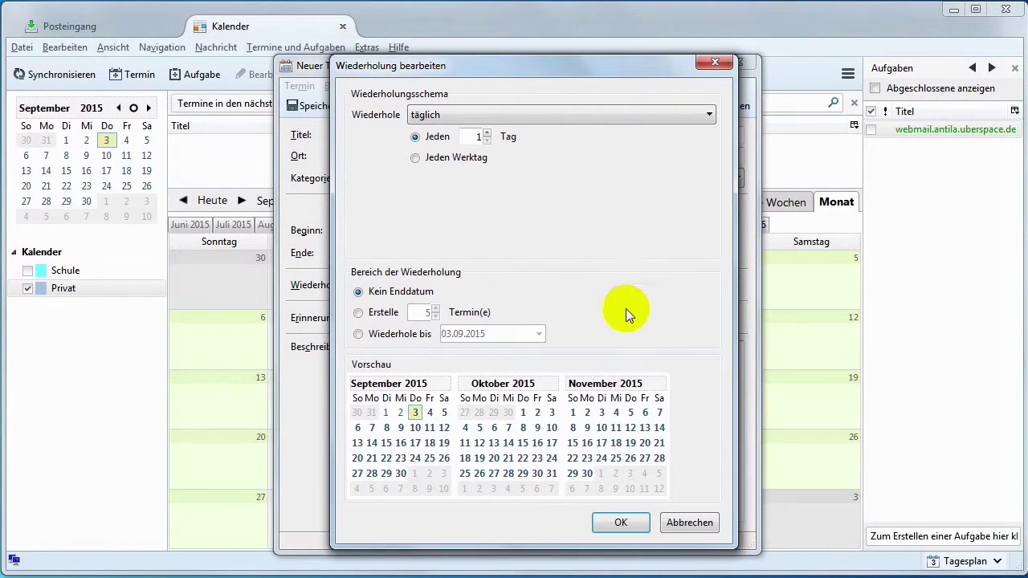
pyautogui.click(715, 63)
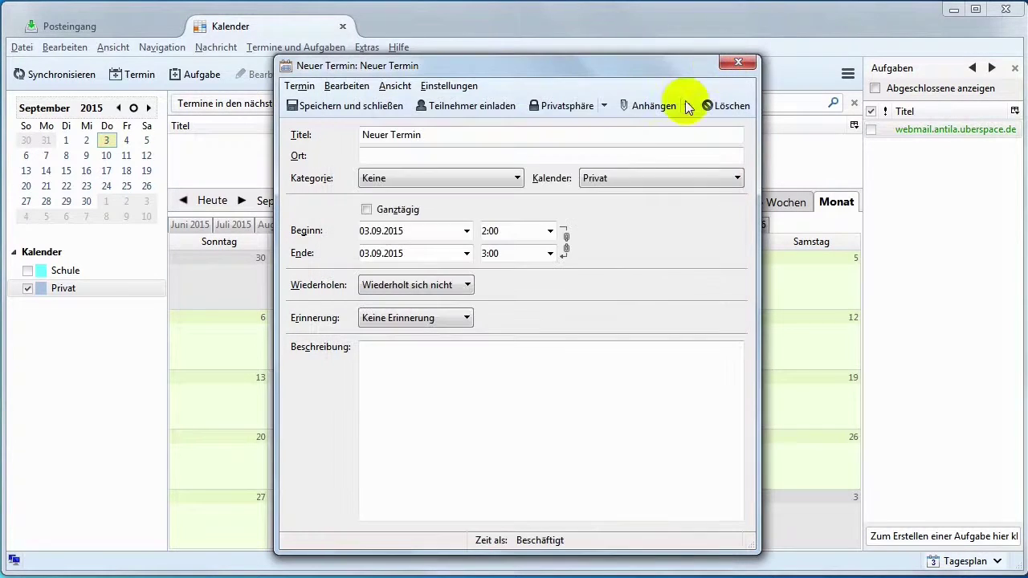
# Set the new appointment's reminder to 5 minutes before and go to its description
pyautogui.click(386, 322)
pyautogui.click(388, 374)
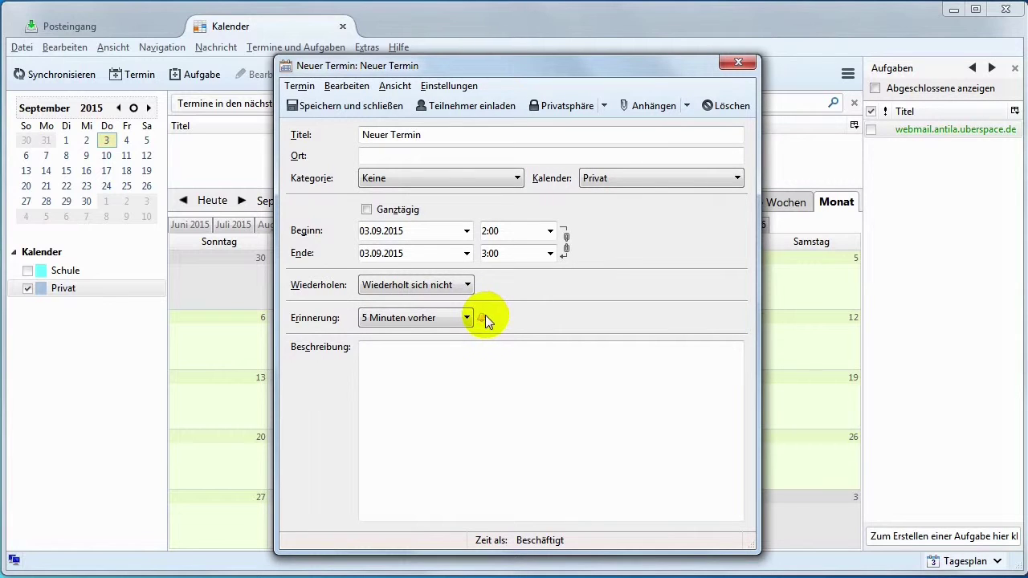
pyautogui.click(371, 361)
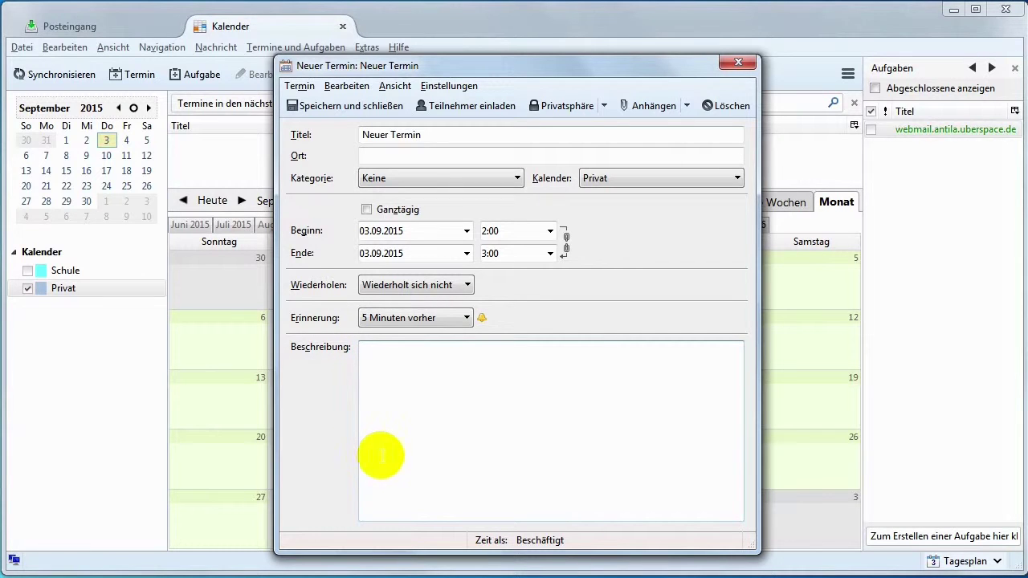
# Check the attendee invitation window without adding anyone, and delete the new appointment
pyautogui.click(483, 108)
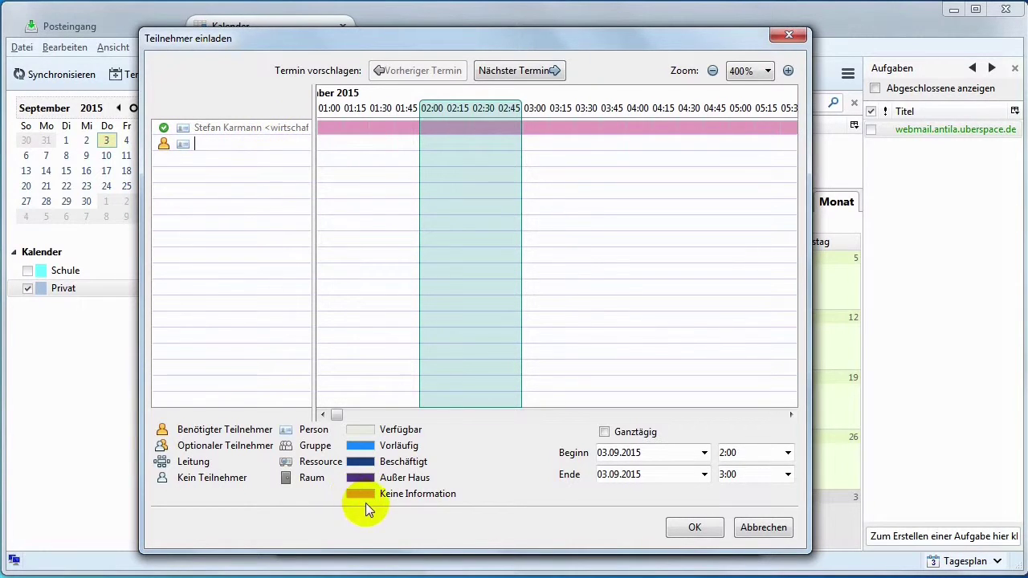
pyautogui.click(765, 530)
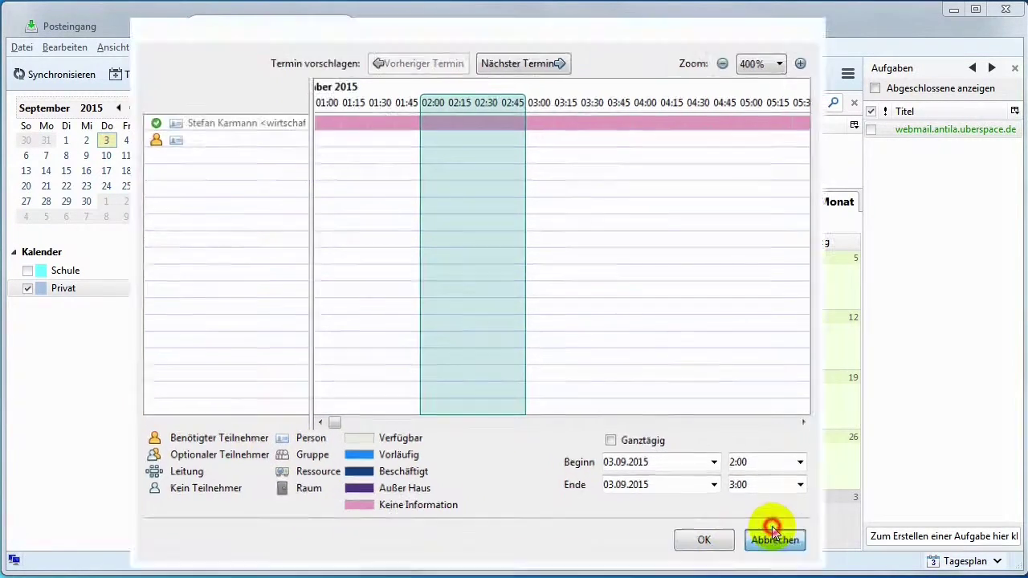
pyautogui.click(727, 105)
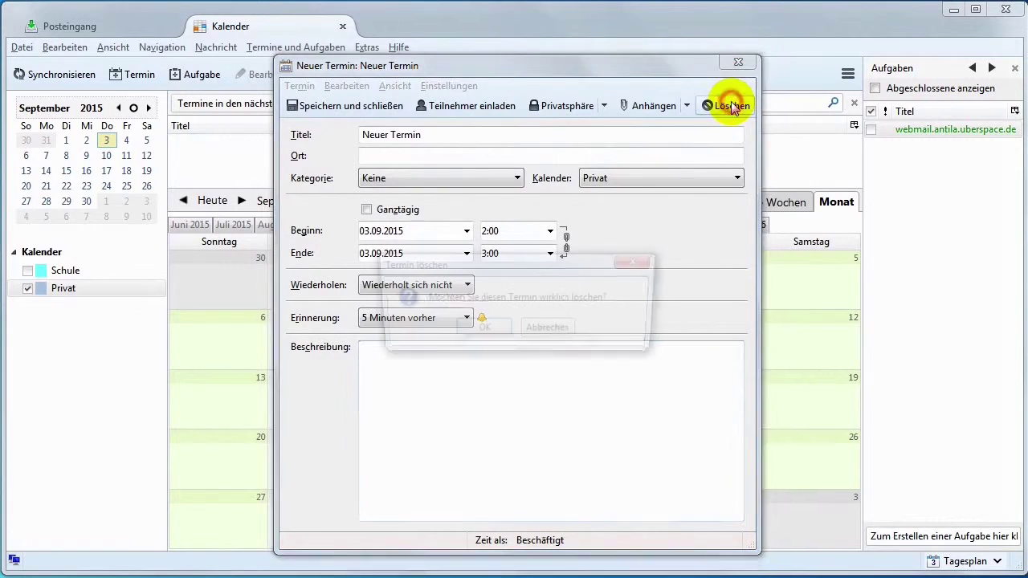
pyautogui.click(482, 330)
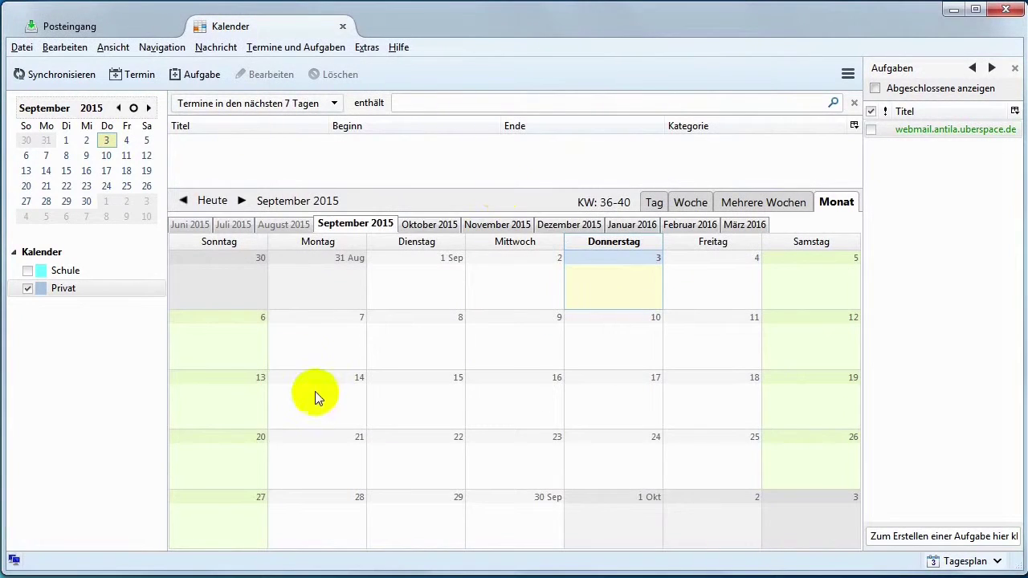